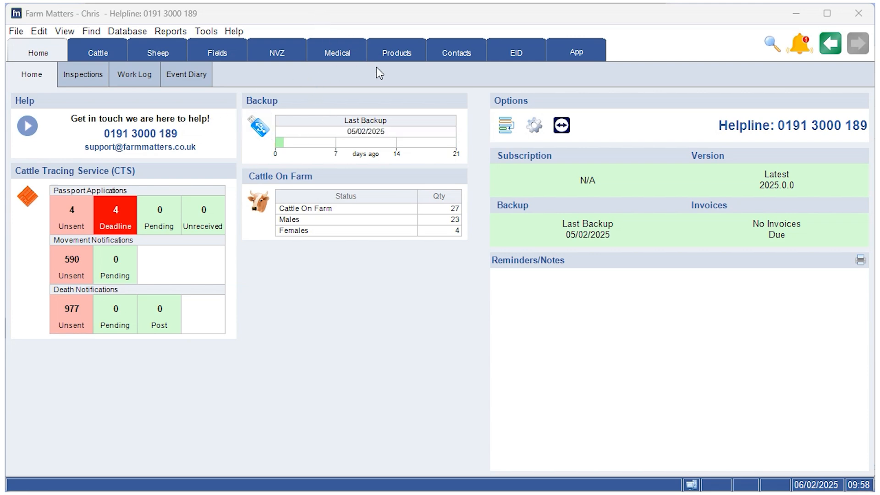
# Open the list of all medicines and start a new medicine purchase.
pyautogui.click(347, 58)
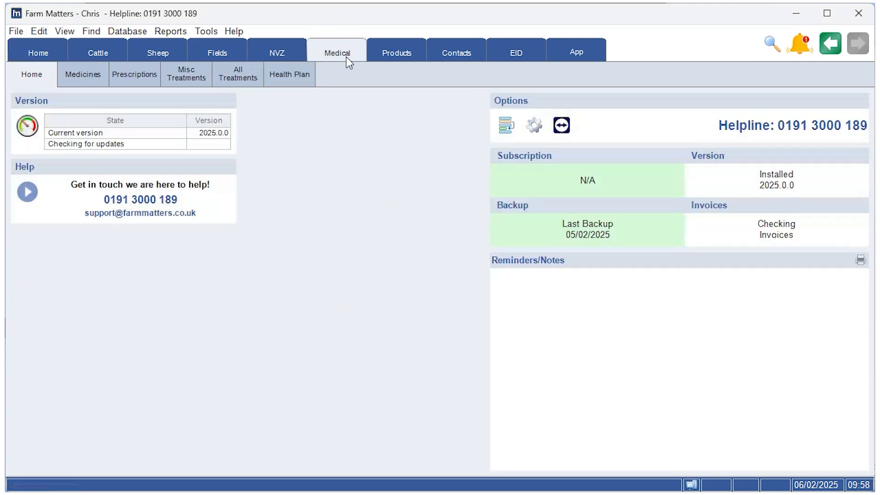
pyautogui.click(94, 82)
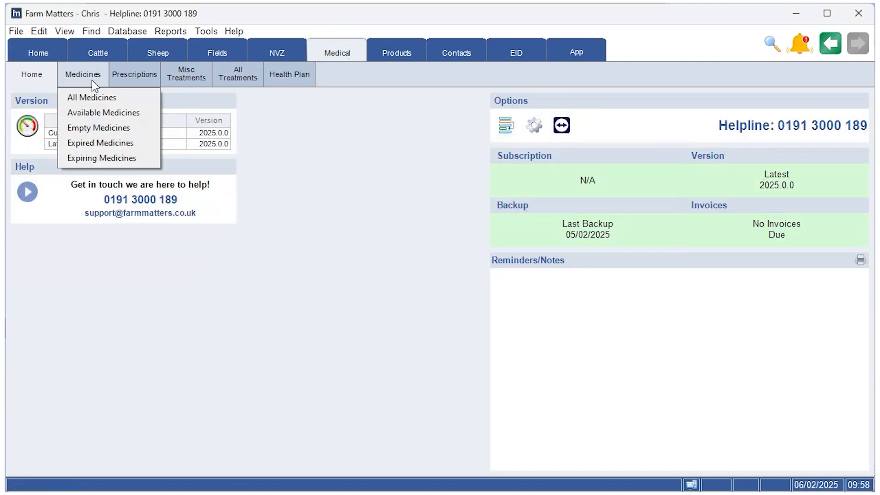
pyautogui.click(92, 96)
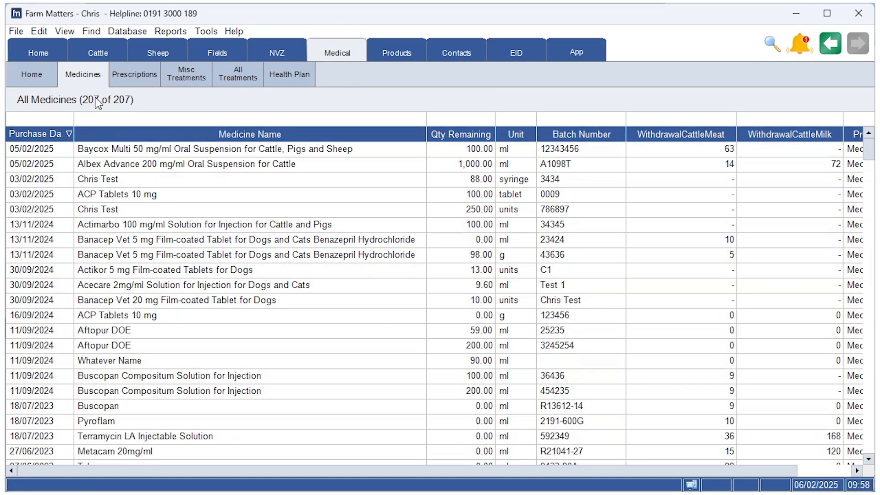
pyautogui.rightClick(127, 226)
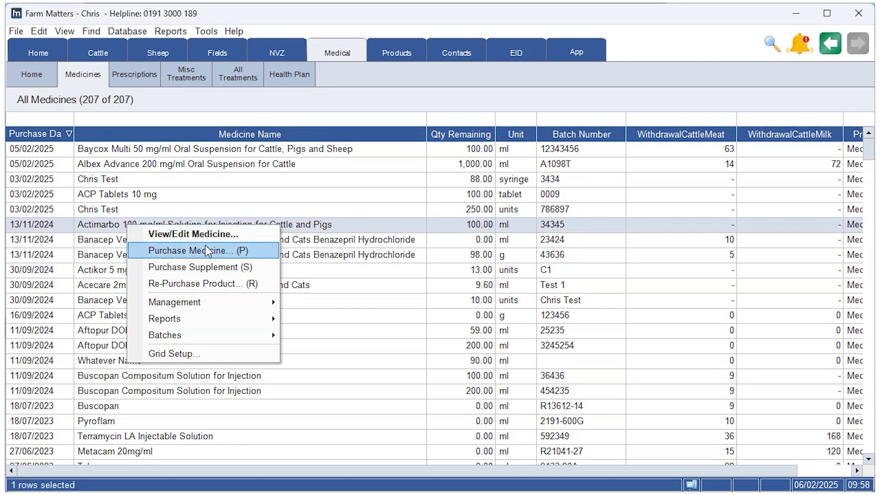
pyautogui.click(253, 252)
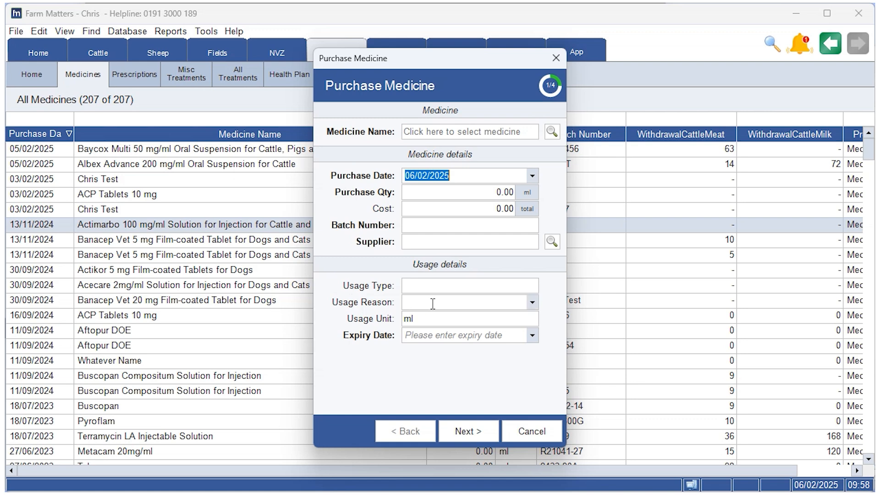
# Search for "baycox mu", mark Baycox Multi 50 mg/ml Oral Suspension as a favourite and select it for the purchase.
pyautogui.click(551, 133)
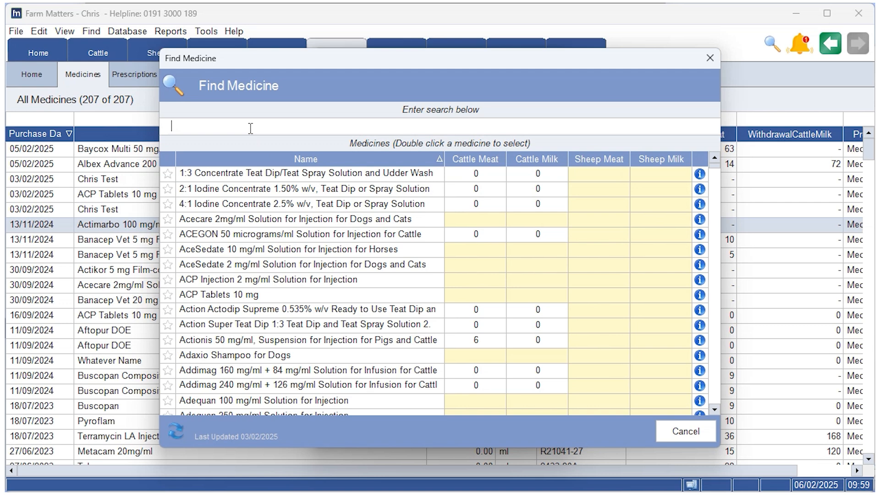
pyautogui.write('bayco')
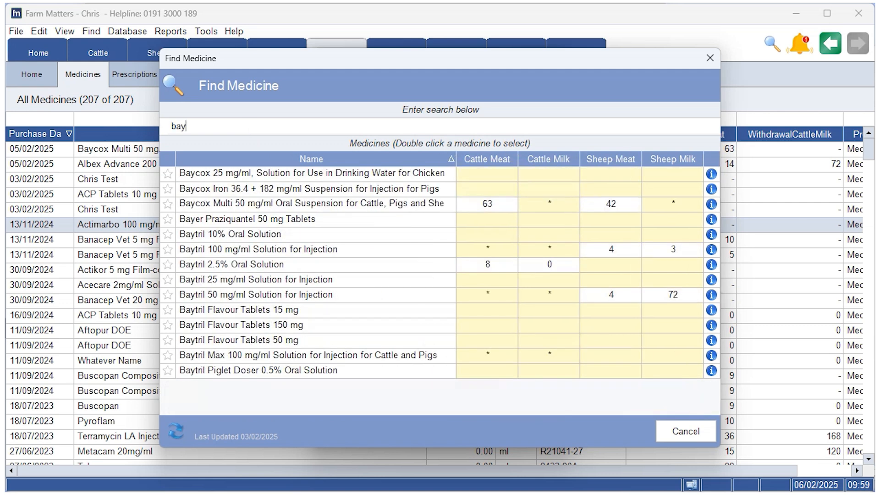
pyautogui.write('x mu')
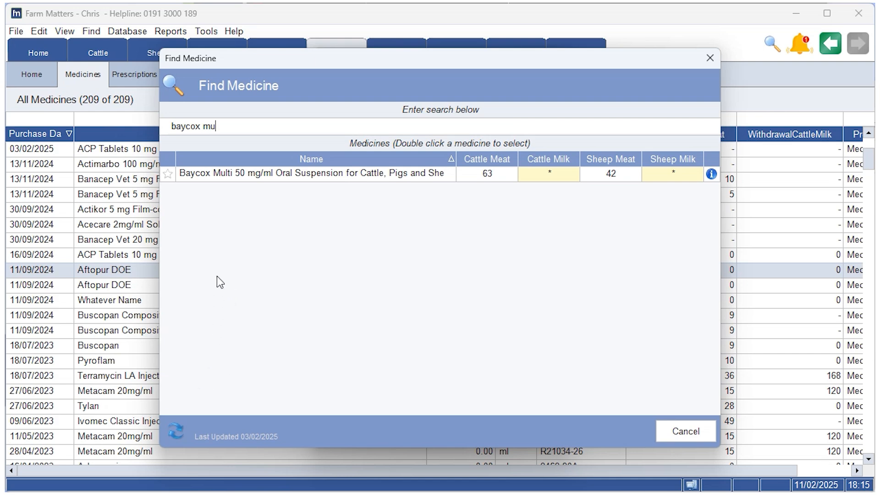
pyautogui.click(167, 175)
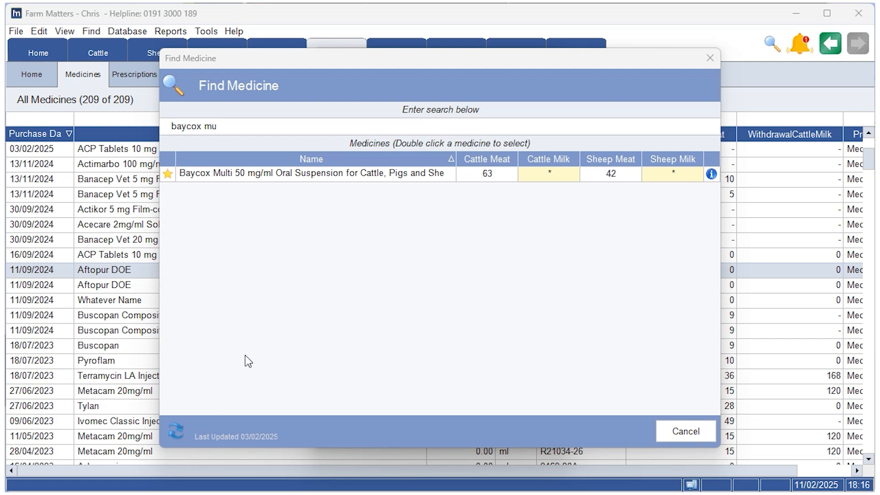
pyautogui.doubleClick(307, 176)
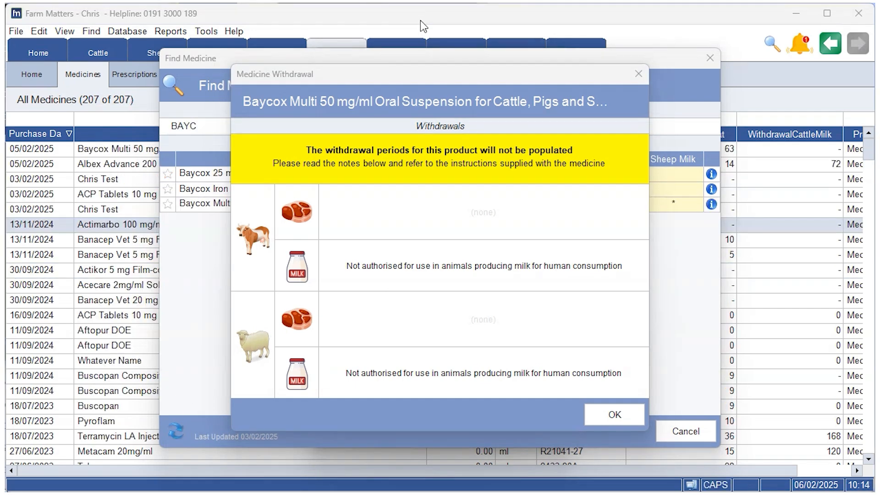
pyautogui.click(616, 415)
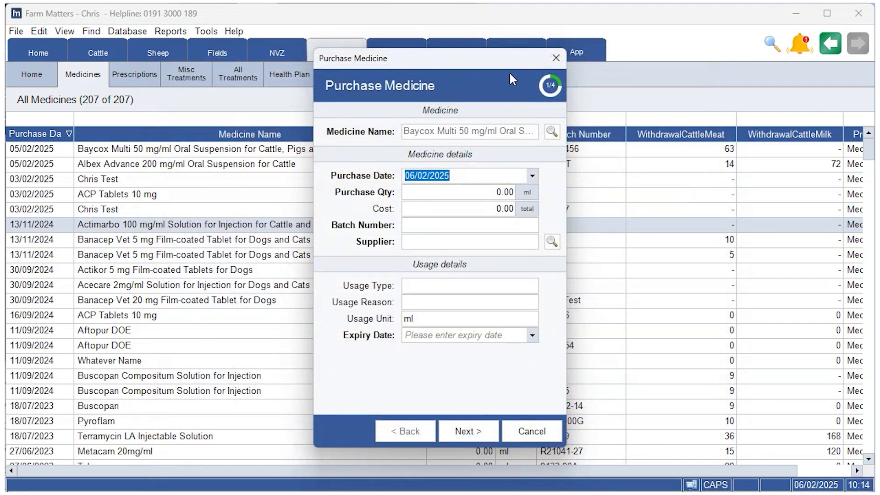
# Set the purchase quantity to 100 ml and the total cost to 5.00.
pyautogui.click(484, 192)
pyautogui.write('100')
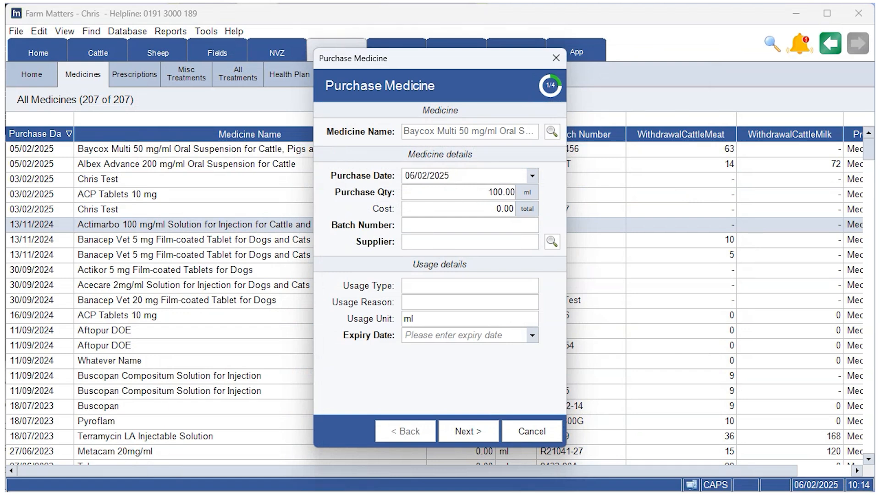
pyautogui.click(496, 209)
pyautogui.write('5')
# Enter a1234 as the batch number and choose the fourth contact in the contact list as the supplier.
pyautogui.click(485, 225)
pyautogui.press('capslock')
pyautogui.write('a1234')
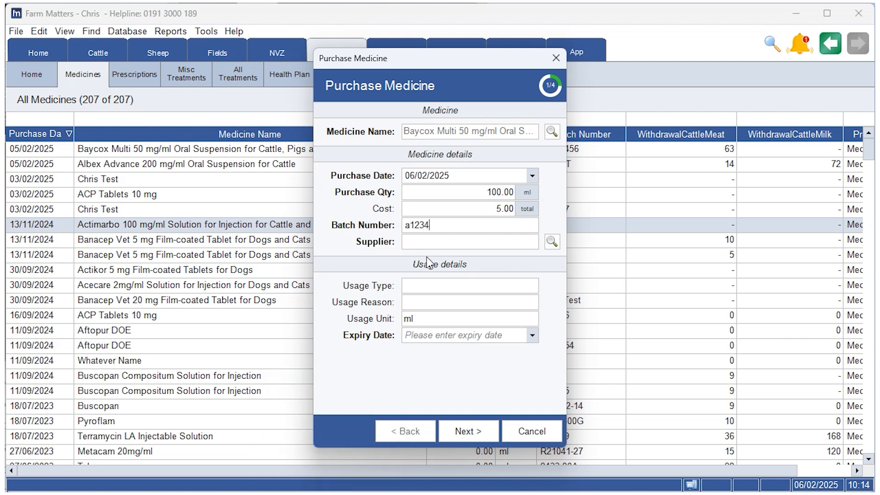
pyautogui.click(552, 241)
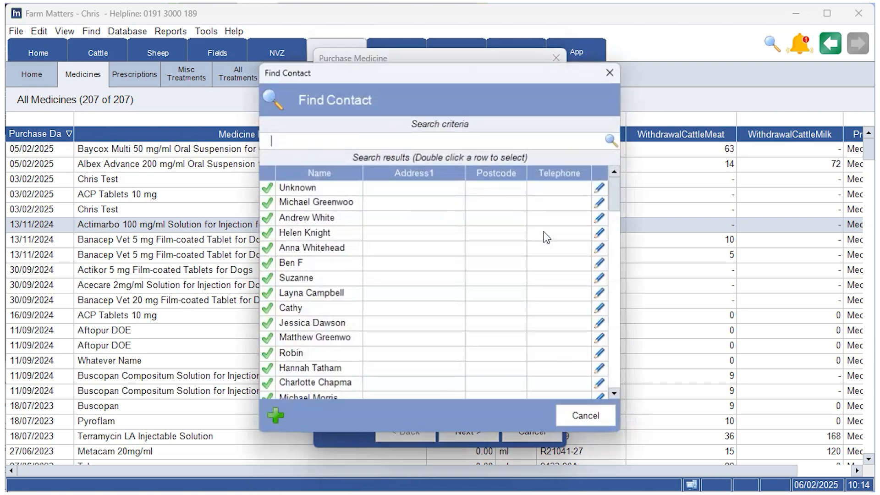
pyautogui.click(327, 237)
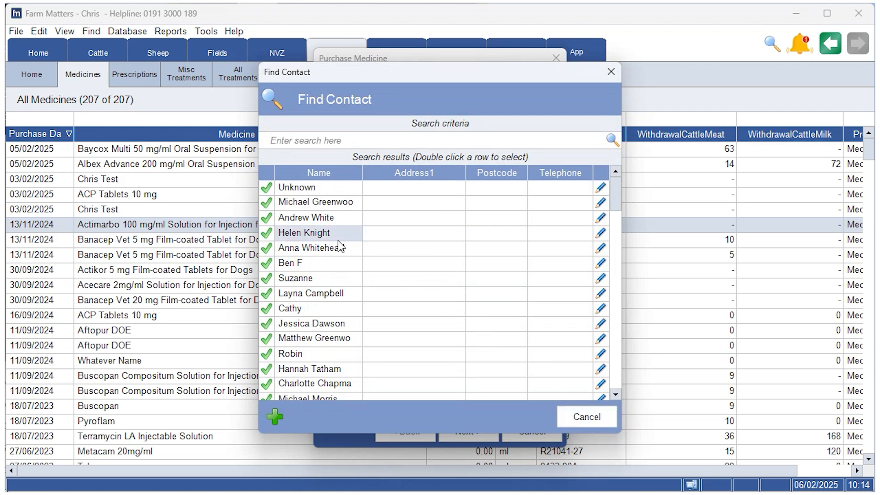
pyautogui.doubleClick(318, 236)
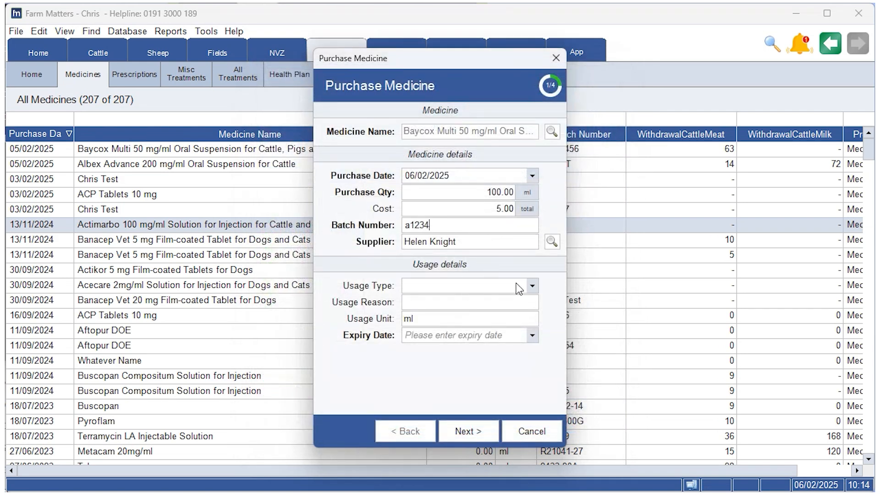
# Set the medicine's usage type to Treatment and its usage reason to Worm & Fluke.
pyautogui.click(519, 287)
pyautogui.click(479, 300)
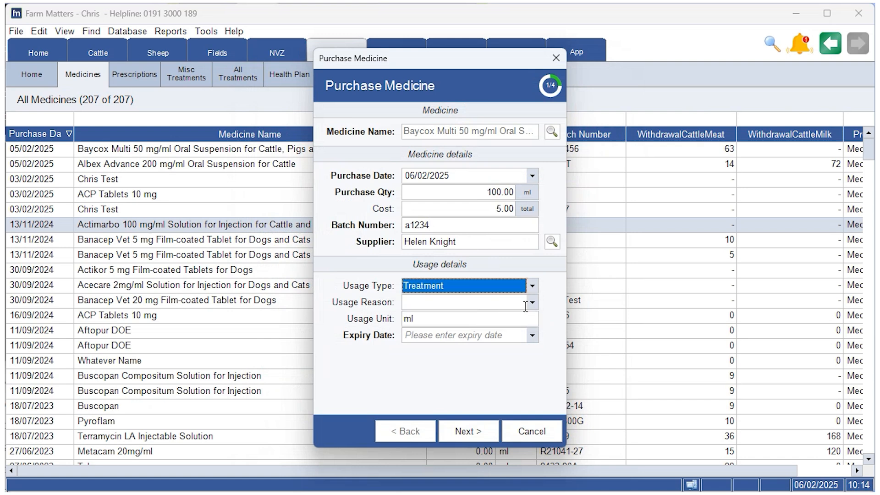
pyautogui.click(533, 304)
pyautogui.click(527, 319)
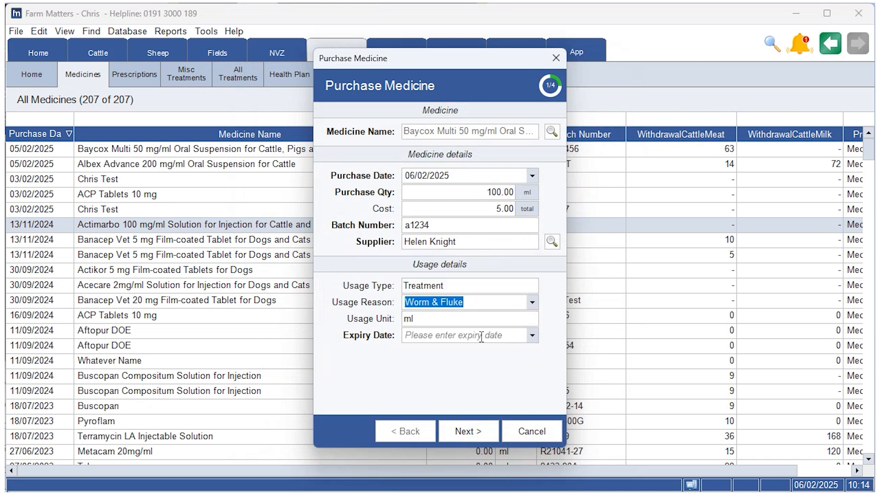
# Set the medicine's expiry date to 06/04/2025.
pyautogui.click(532, 336)
pyautogui.click(533, 353)
pyautogui.click(533, 352)
pyautogui.click(527, 380)
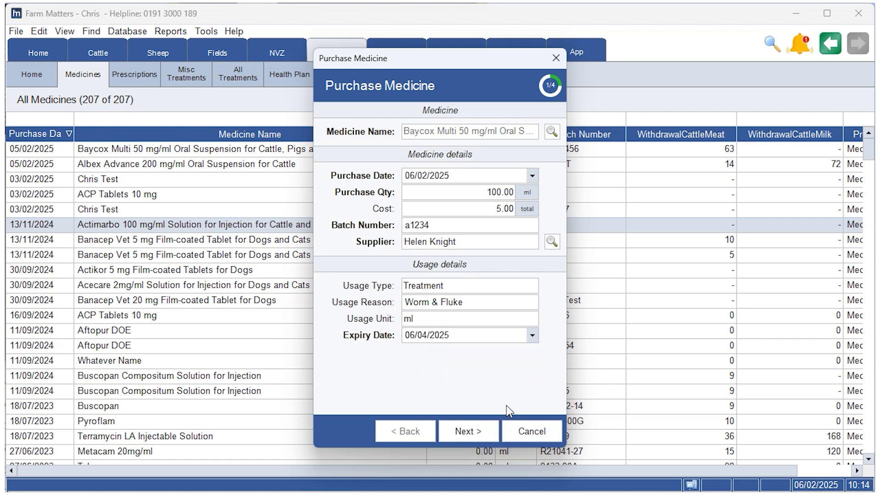
# Review the meat and milk withdrawal periods, keep them as filled in and complete the medicine purchase.
pyautogui.click(467, 432)
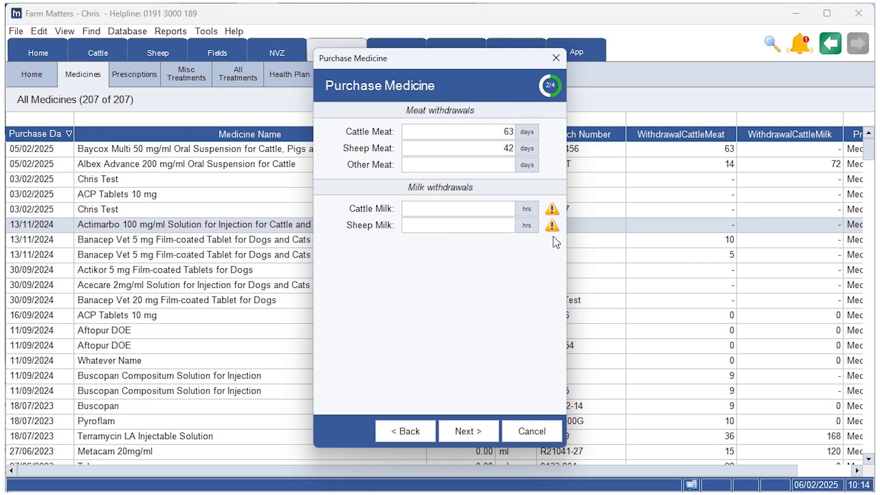
pyautogui.moveTo(558, 212)
pyautogui.click(471, 427)
pyautogui.click(454, 432)
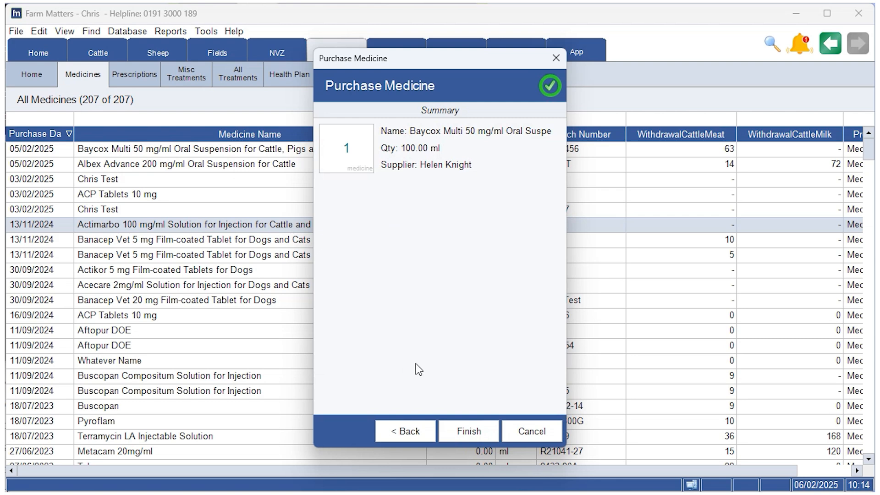
pyautogui.click(467, 430)
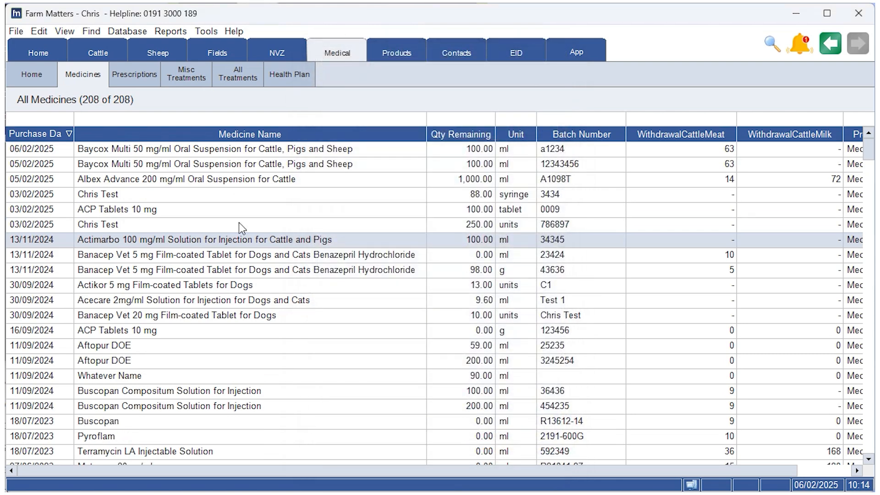
# Show only the available medicines and select the Baycox Multi entry with batch number a1234.
pyautogui.click(98, 81)
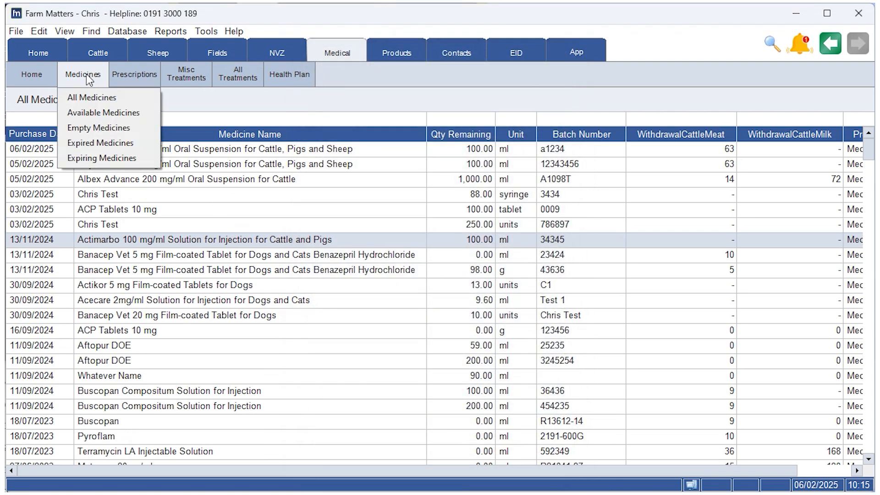
pyautogui.click(105, 118)
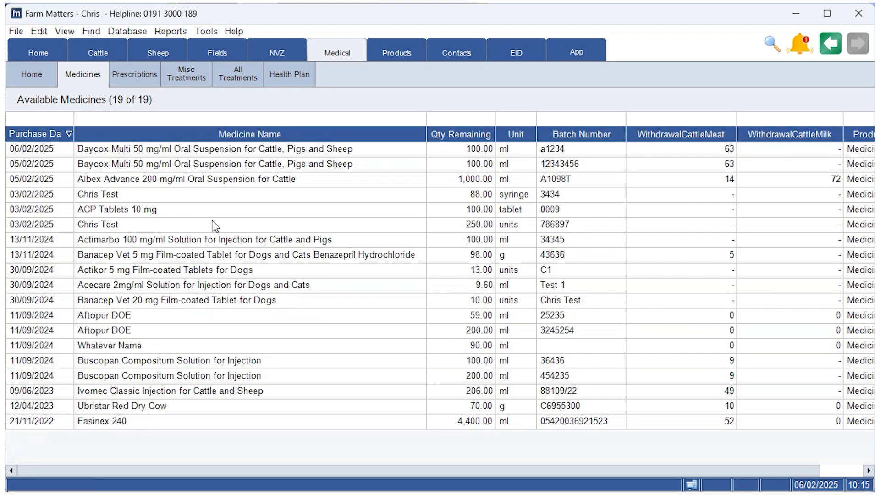
pyautogui.click(183, 151)
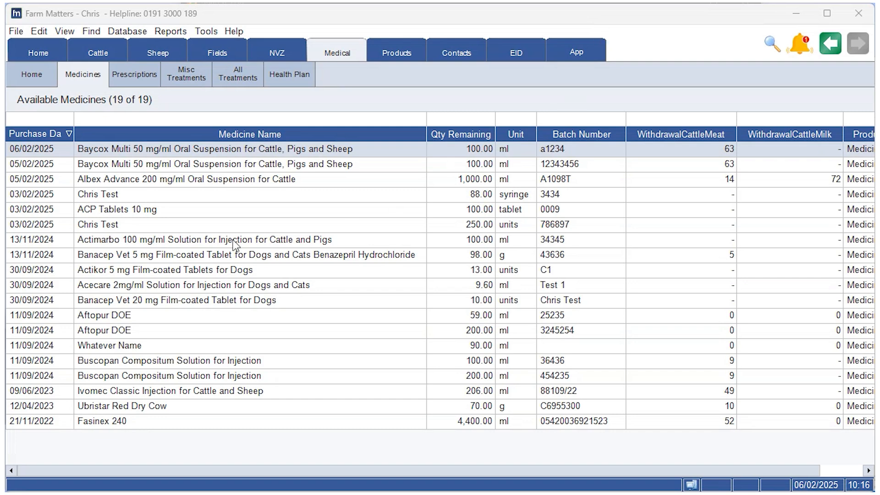
# Start another medicine purchase and begin adding a new contact from its supplier search.
pyautogui.rightClick(207, 227)
pyautogui.click(314, 255)
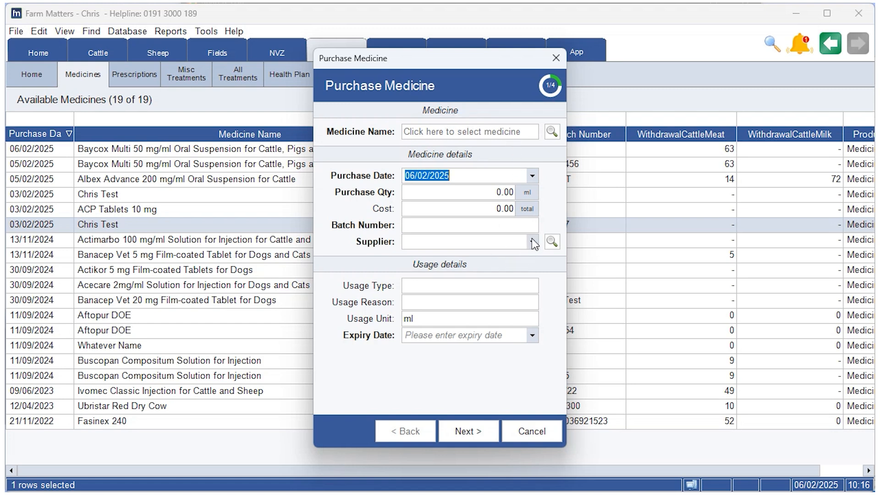
pyautogui.click(552, 242)
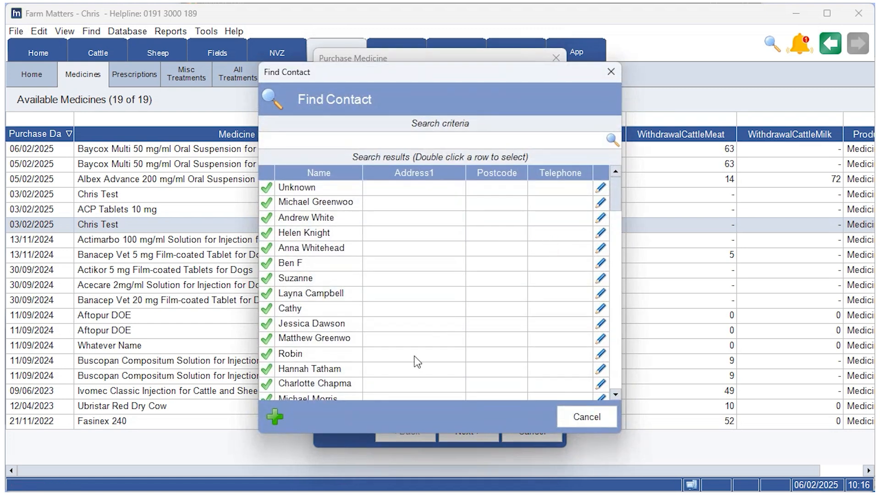
pyautogui.click(279, 419)
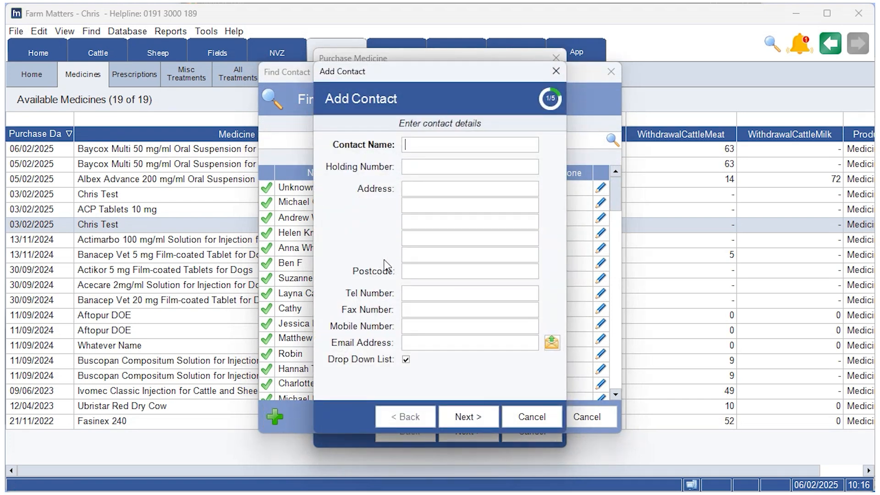
# Enter the new contact's full name, keep Product Supplier as the contact type and finish adding the contact.
pyautogui.press('capslock')
pyautogui.press('capslock')
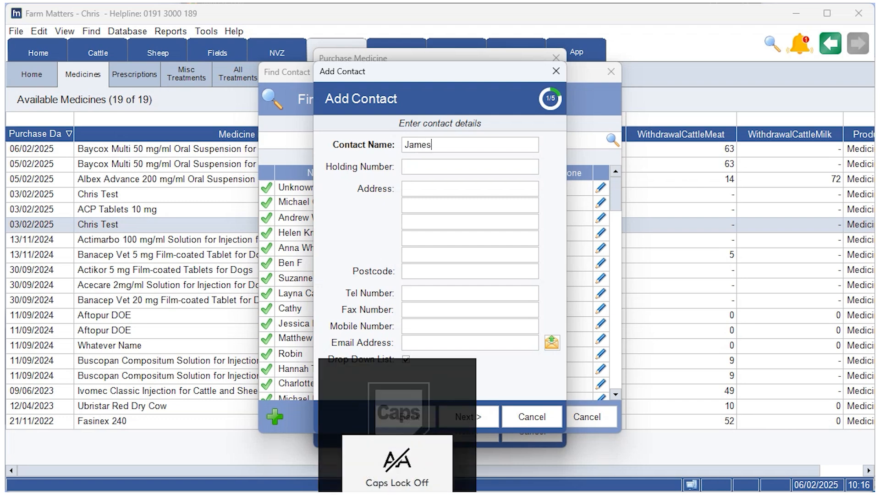
pyautogui.press('capslock')
pyautogui.press('capslock')
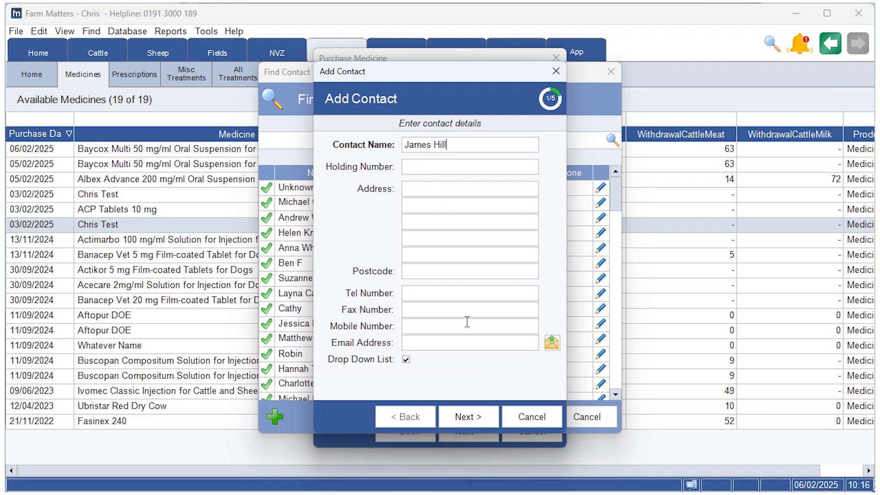
pyautogui.click(475, 413)
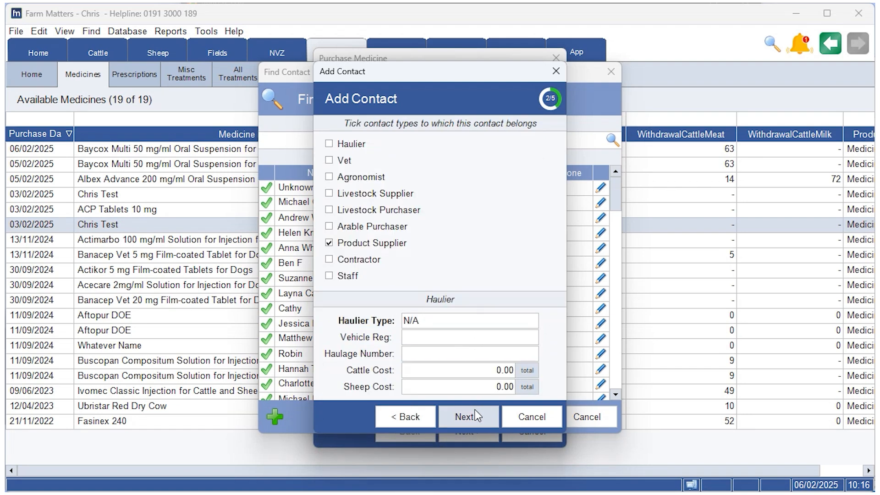
pyautogui.click(477, 417)
pyautogui.click(478, 416)
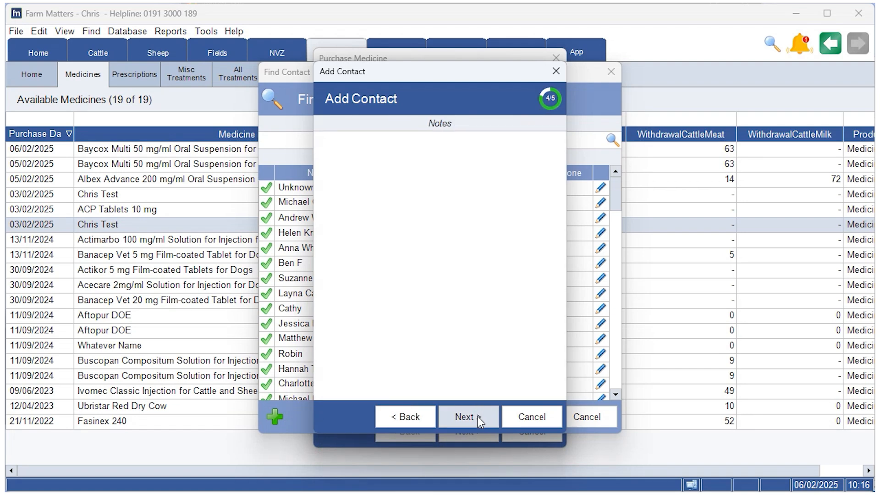
pyautogui.click(471, 419)
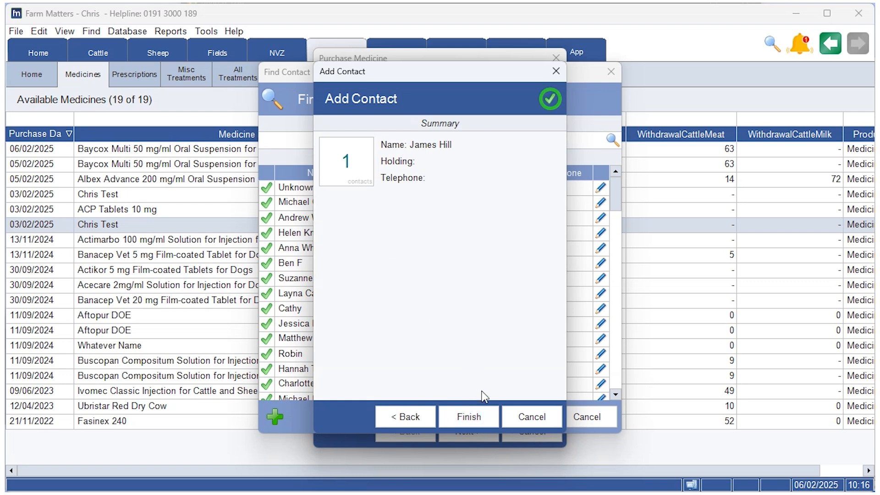
pyautogui.click(477, 417)
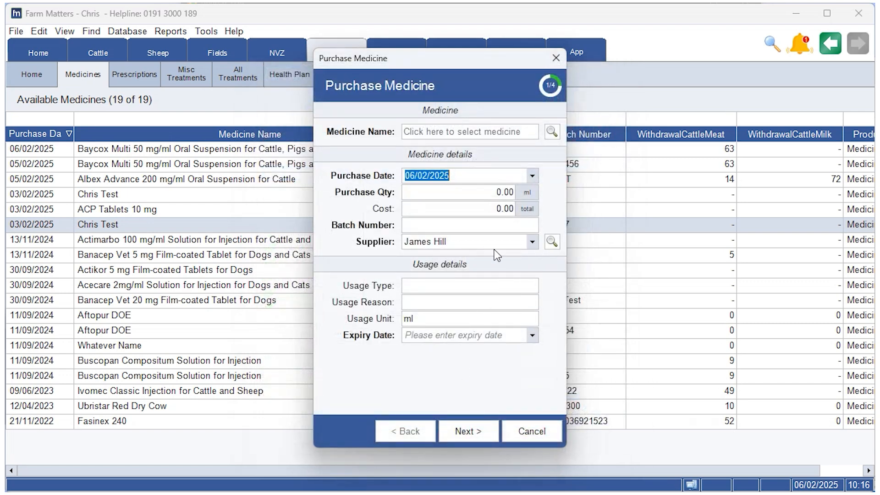
# Search the supplier contacts by the new contact's first name and close the search without choosing a contact.
pyautogui.click(551, 241)
pyautogui.press('capslock')
pyautogui.write('J')
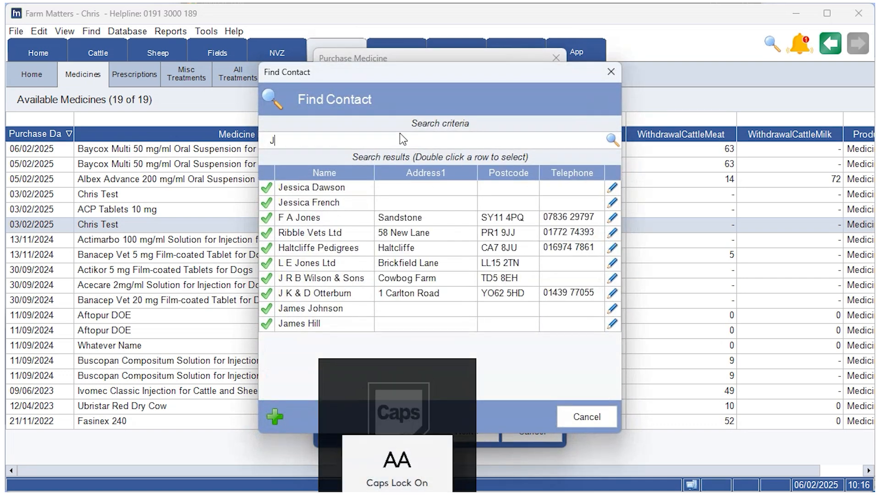
pyautogui.press('capslock')
pyautogui.write('ames')
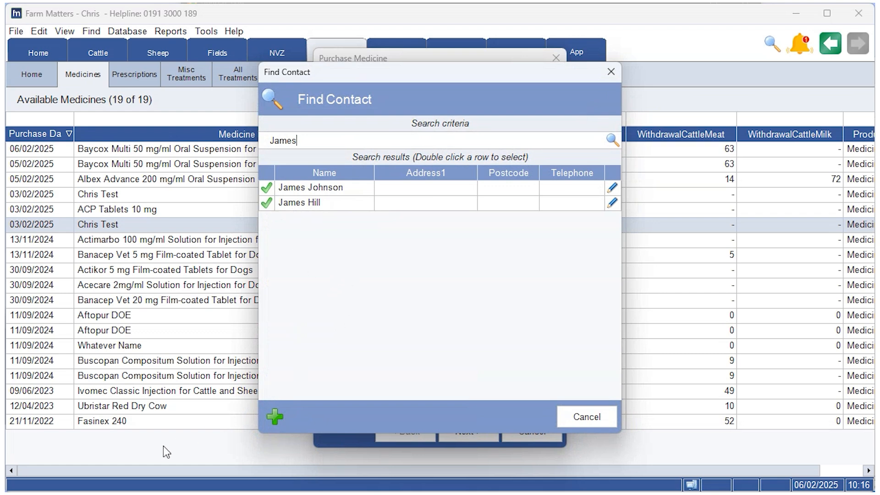
pyautogui.click(568, 416)
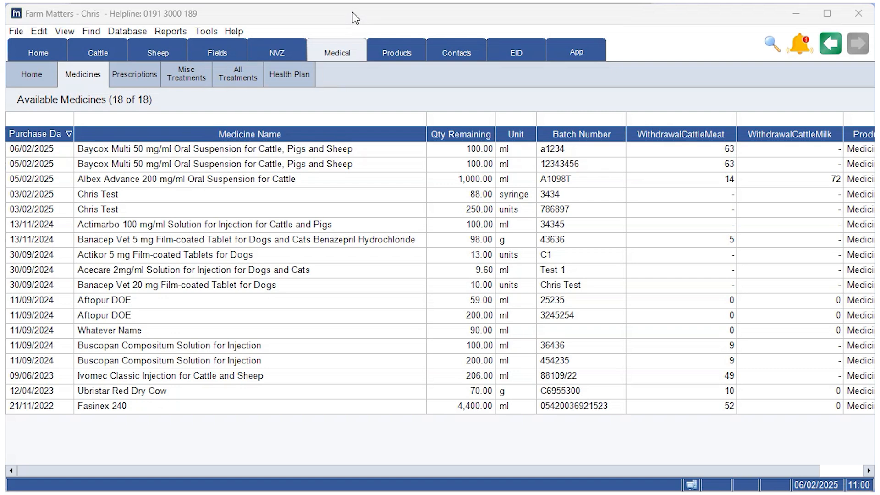
# Show only the empty medicines and start re-purchasing the ACP Tablets 10 mg entry dated 03/02/2025.
pyautogui.click(85, 81)
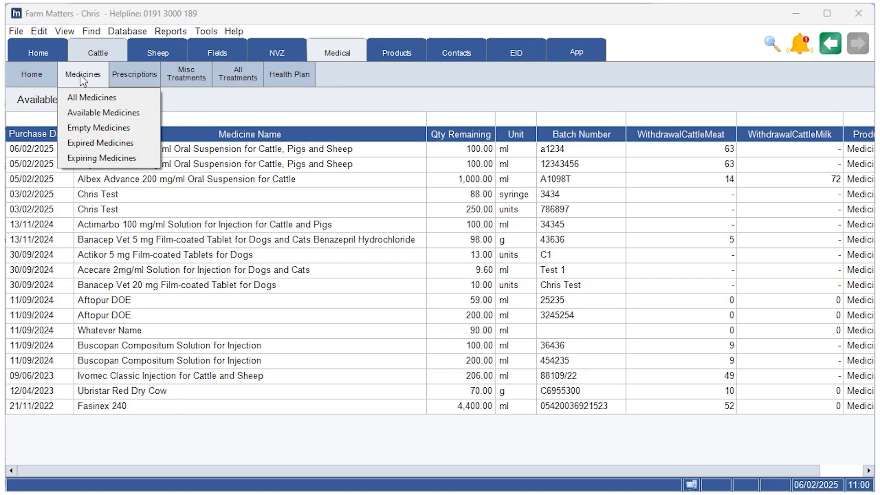
pyautogui.click(110, 128)
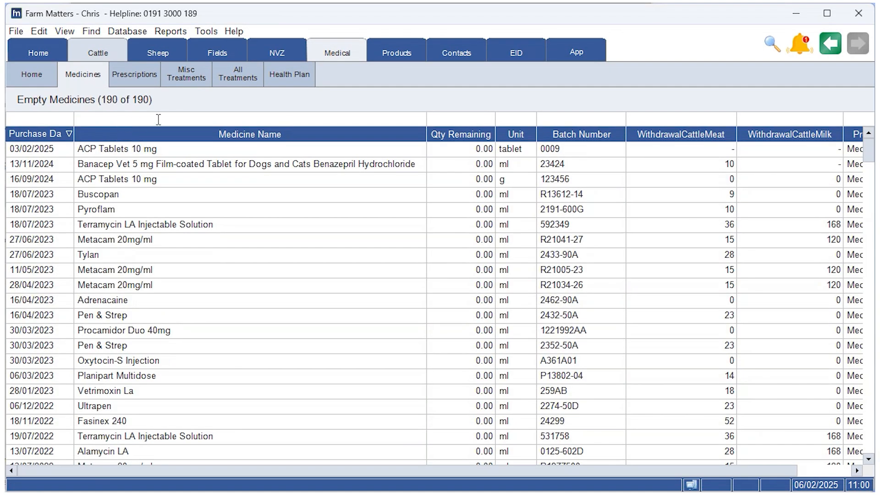
pyautogui.rightClick(123, 154)
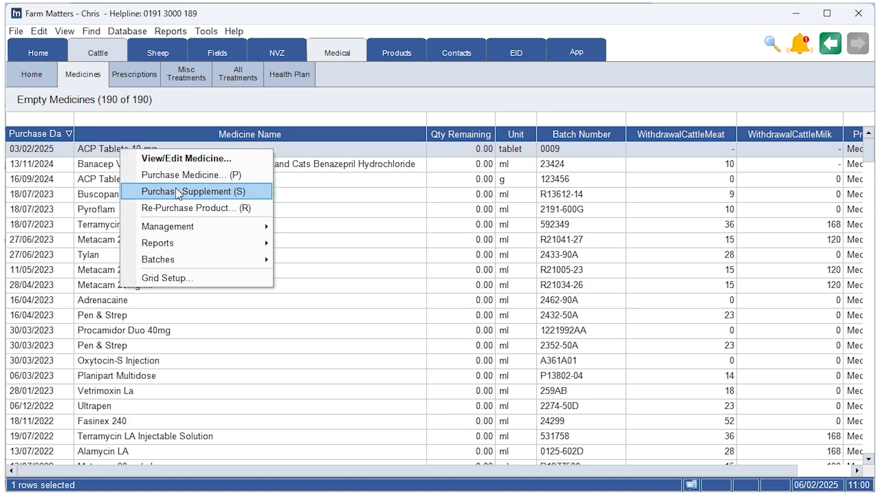
pyautogui.click(196, 209)
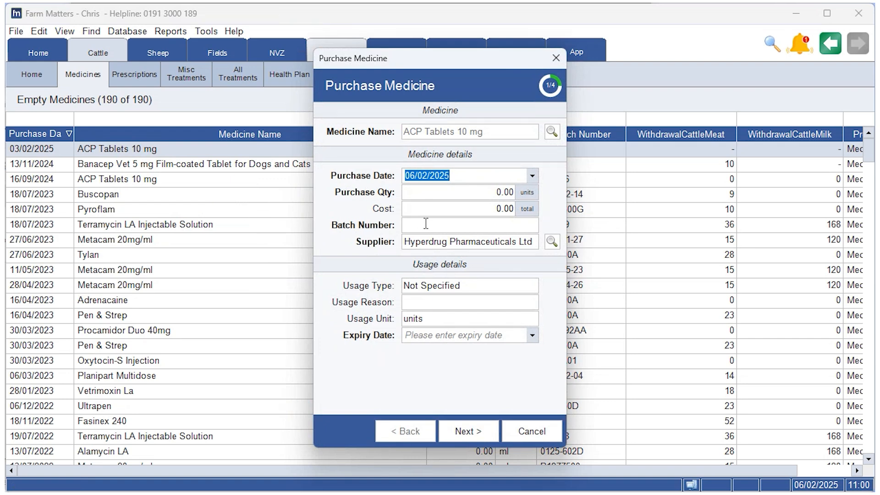
# Enter a purchase quantity of 100 units, a total cost of 5.00 and batch number 123AA65-0.
pyautogui.click(453, 190)
pyautogui.write('100')
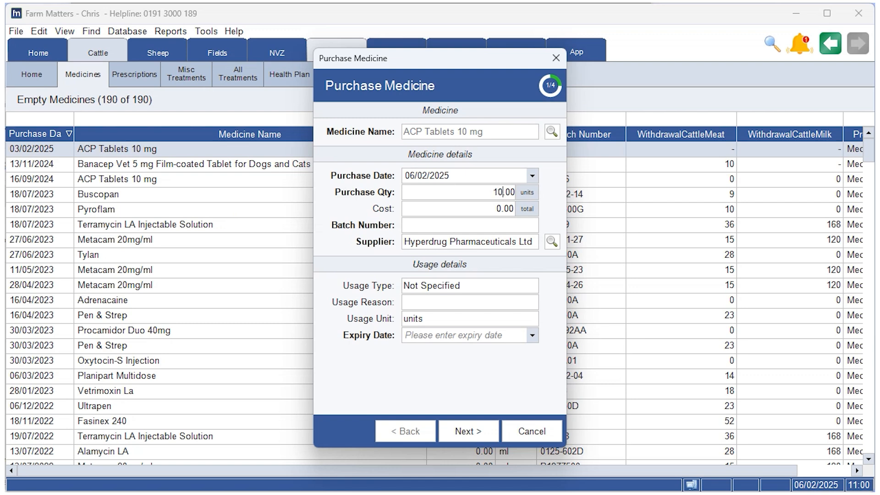
pyautogui.click(480, 208)
pyautogui.write('5')
pyautogui.click(476, 224)
pyautogui.write('123')
pyautogui.press('capslock')
pyautogui.write('AA')
pyautogui.press('capslock')
pyautogui.write('65-')
pyautogui.press('capslock')
pyautogui.write('0')
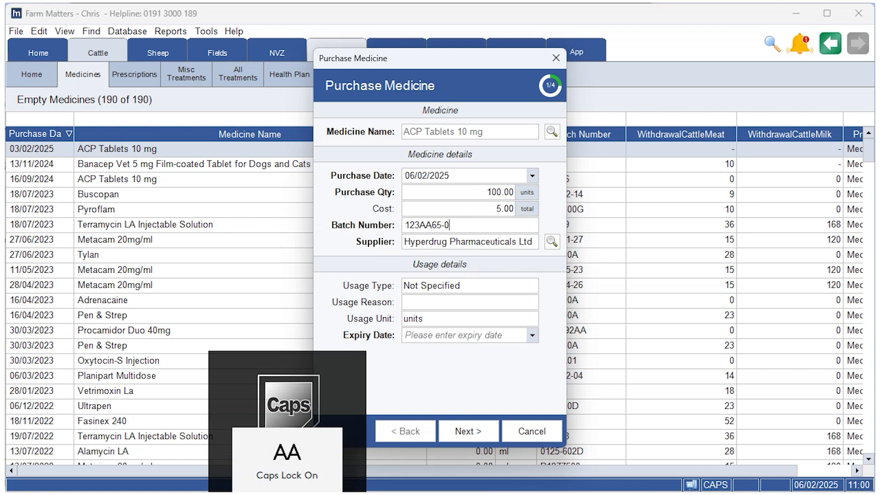
pyautogui.press('capslock')
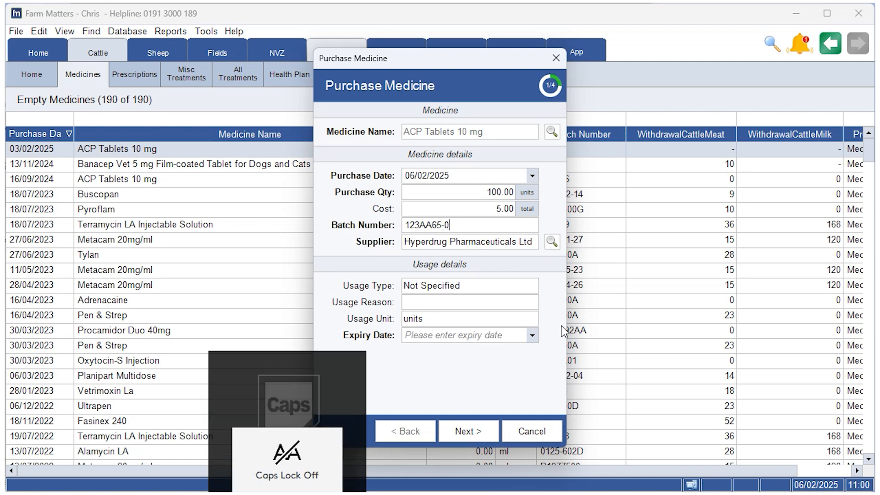
# Set the supplier to Ribble Vets Ltd, with usage reason Worm & Fluke, usage unit units and expiry date 06/06/2025.
pyautogui.click(531, 242)
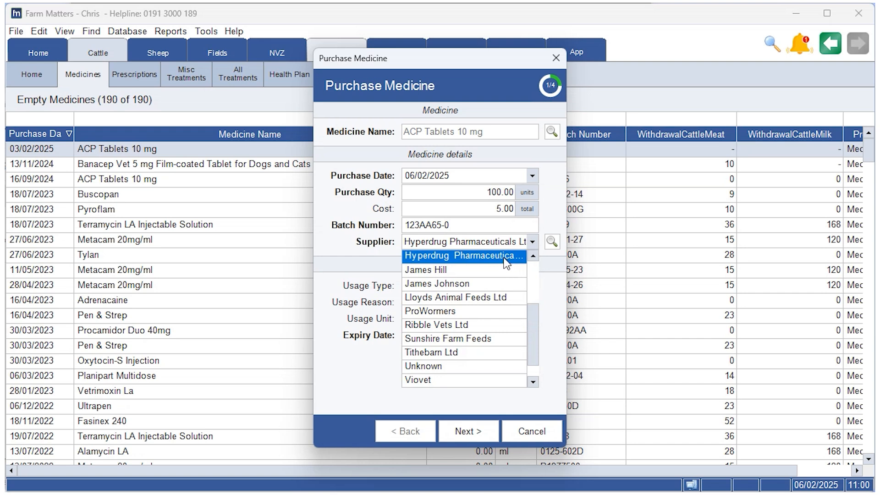
pyautogui.click(472, 326)
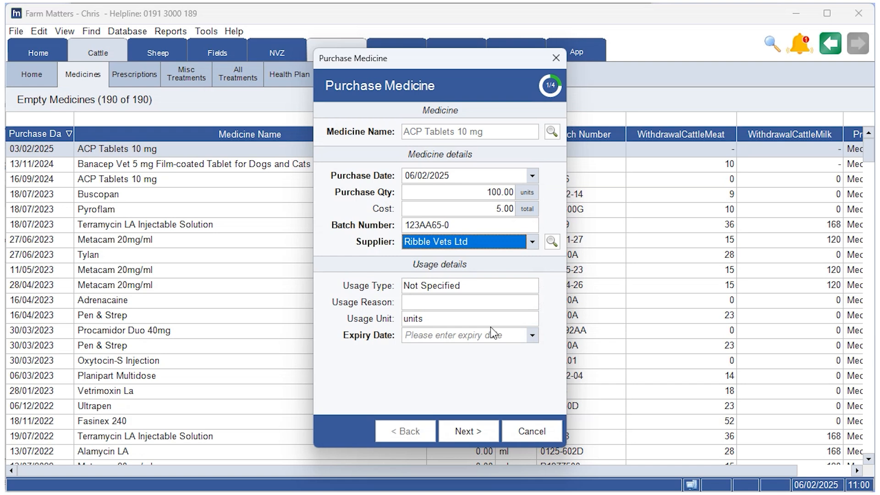
pyautogui.click(475, 304)
pyautogui.click(532, 302)
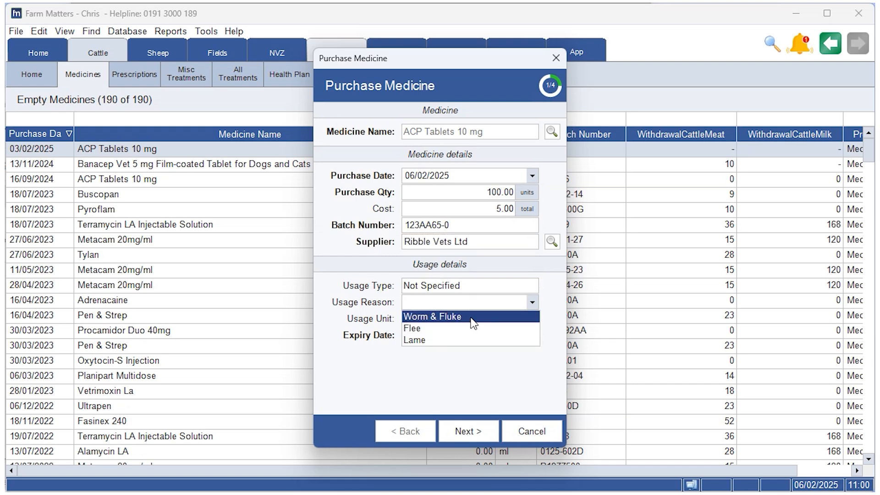
pyautogui.click(472, 314)
pyautogui.click(532, 319)
pyautogui.click(476, 336)
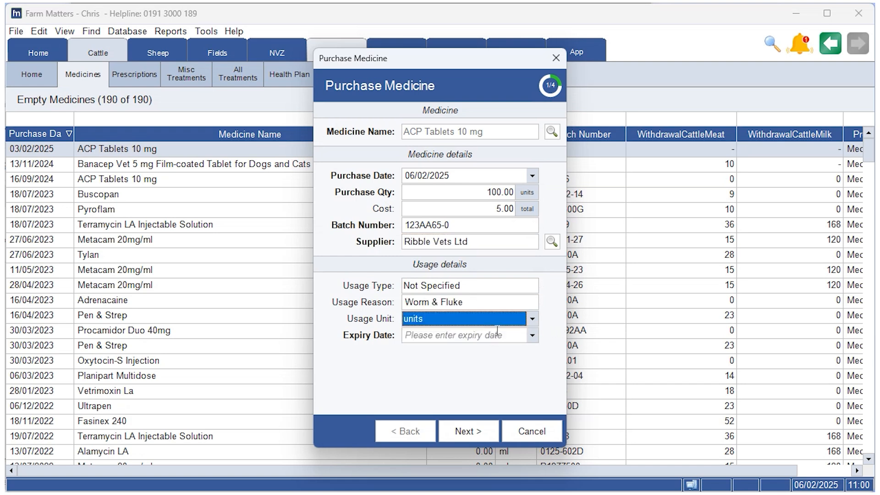
pyautogui.click(532, 335)
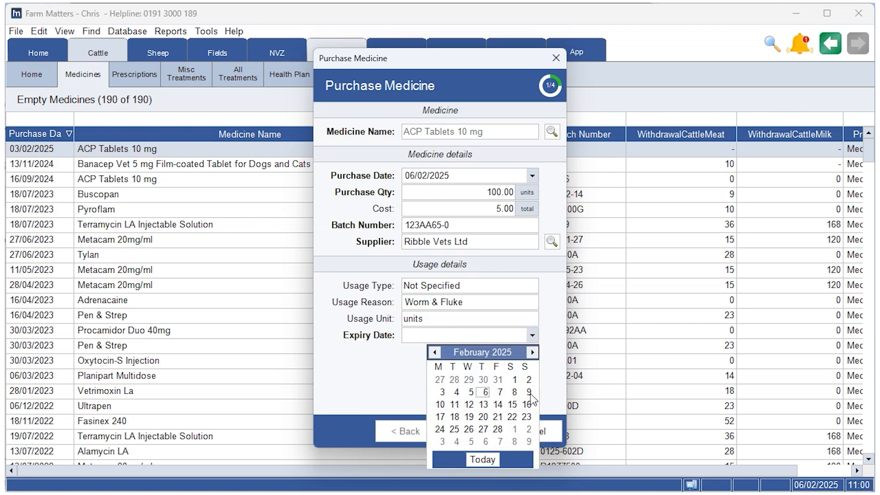
pyautogui.click(532, 351)
pyautogui.click(532, 351)
pyautogui.click(532, 352)
pyautogui.click(532, 352)
pyautogui.click(501, 393)
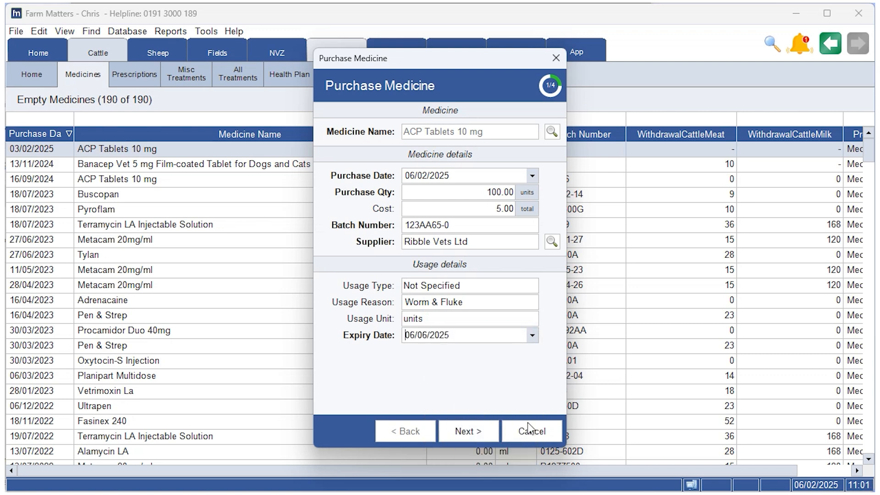
# Complete the ACP Tablets purchase with the withdrawal periods left blank and list the available medicines.
pyautogui.click(480, 431)
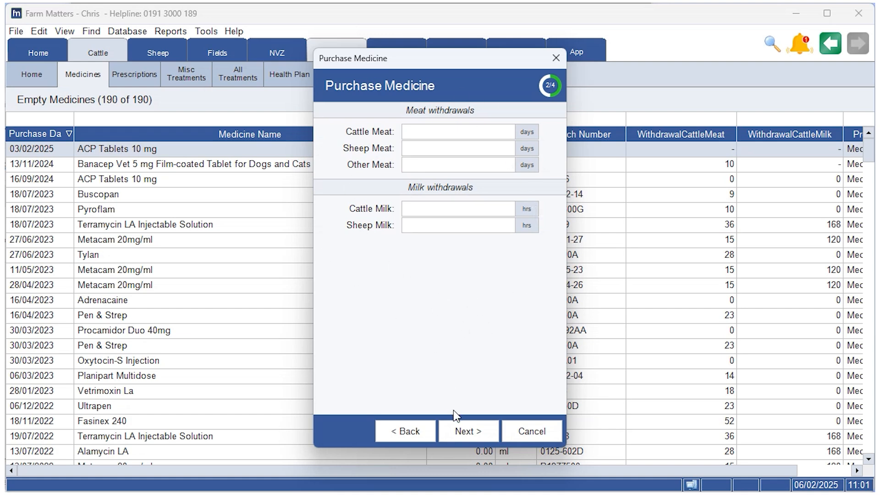
pyautogui.click(466, 430)
pyautogui.click(467, 431)
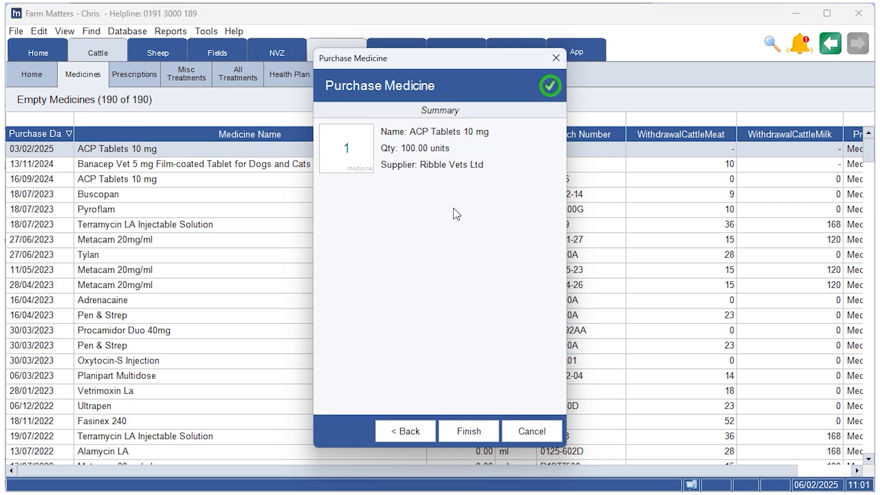
pyautogui.click(474, 430)
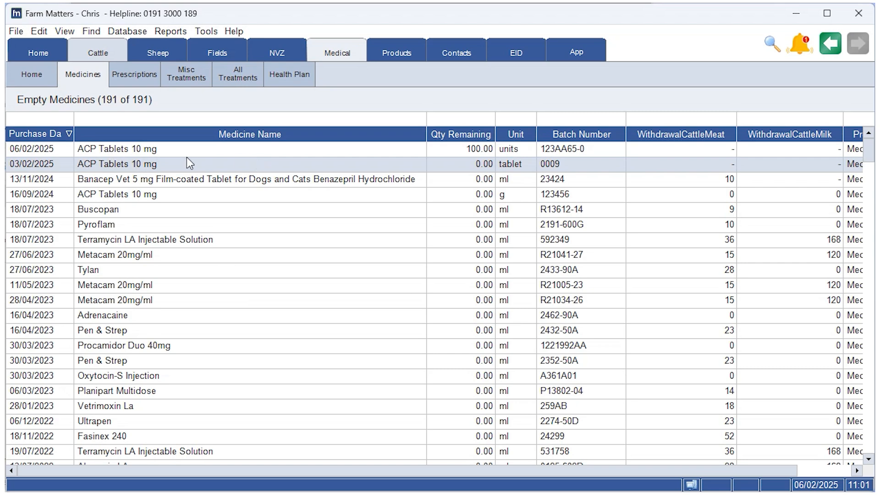
pyautogui.click(100, 76)
pyautogui.click(124, 113)
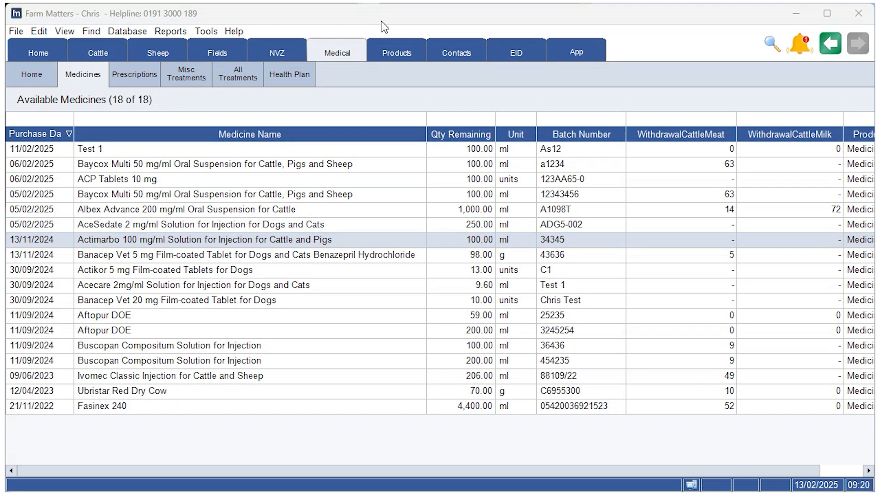
# Start a supplement purchase and enter Osmands Elektrolite as the product name.
pyautogui.rightClick(142, 270)
pyautogui.click(222, 309)
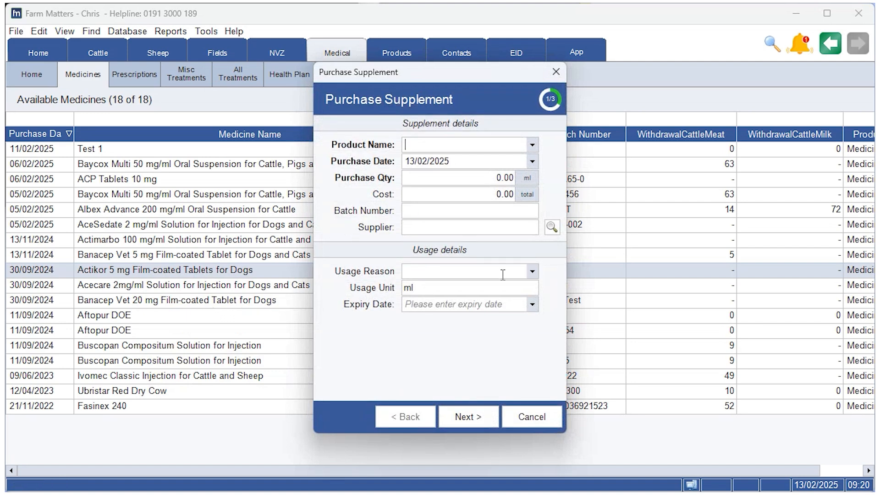
pyautogui.press('capslock')
pyautogui.write('O')
pyautogui.press('capslock')
pyautogui.write('smands')
pyautogui.press('capslock')
pyautogui.write('E')
pyautogui.press('capslock')
pyautogui.write('le')
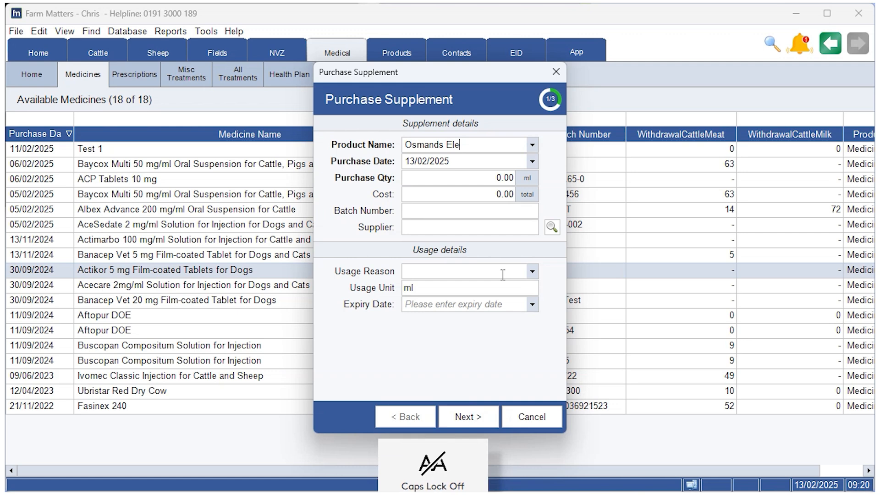
pyautogui.write('ktrolite')
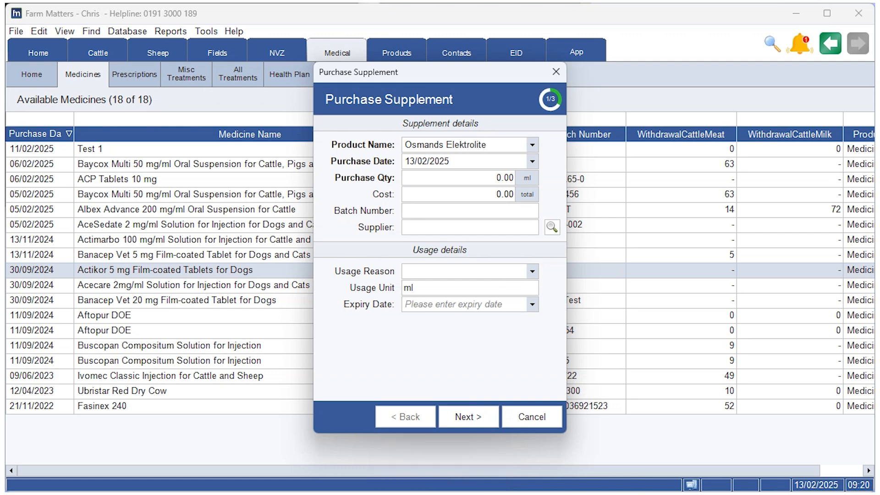
# Set the supplement's purchase date to 06/02/2025, quantity to 1000 ml, total cost to 13.90 and batch number to AS2-0O.
pyautogui.click(532, 161)
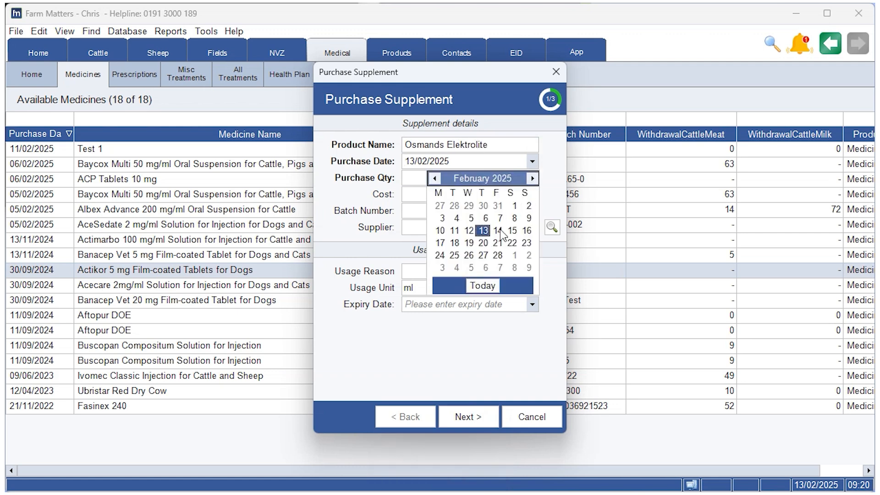
pyautogui.click(486, 217)
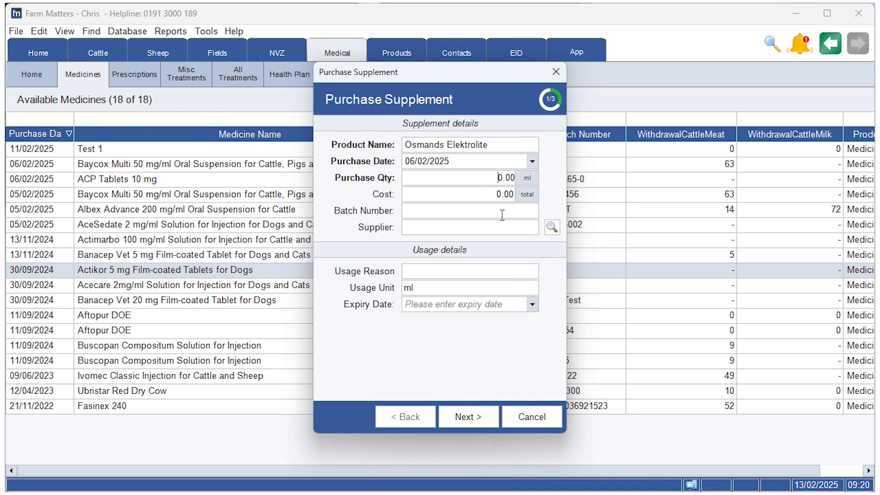
pyautogui.click(500, 177)
pyautogui.write('1000')
pyautogui.click(475, 191)
pyautogui.write('13.90')
pyautogui.click(492, 209)
pyautogui.press('capslock')
pyautogui.write('AS2-')
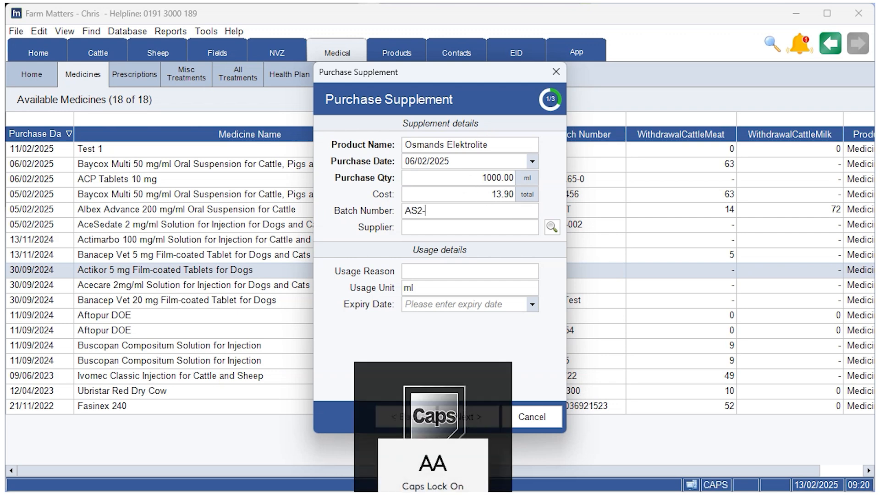
pyautogui.write('0O')
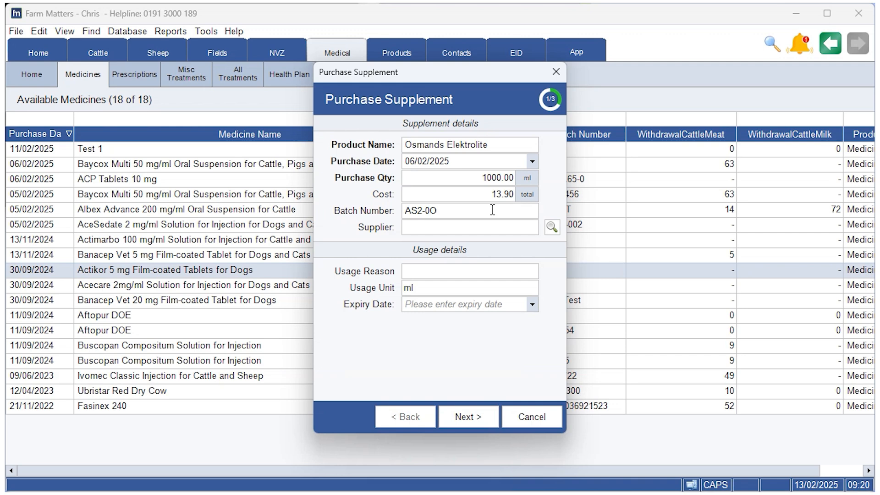
# Choose Farm Vet Supplies as the supplement's supplier, with usage reason Worm & Fluke and usage unit ml.
pyautogui.click(532, 227)
pyautogui.click(458, 284)
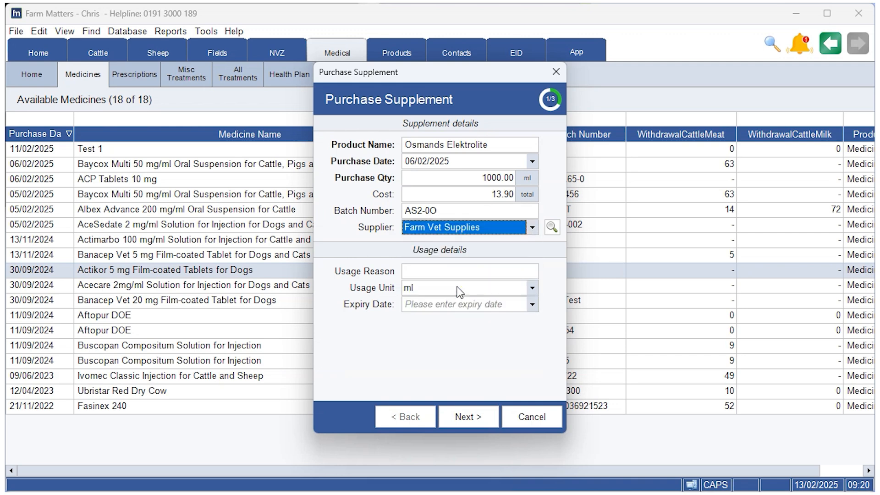
pyautogui.click(517, 275)
pyautogui.click(504, 286)
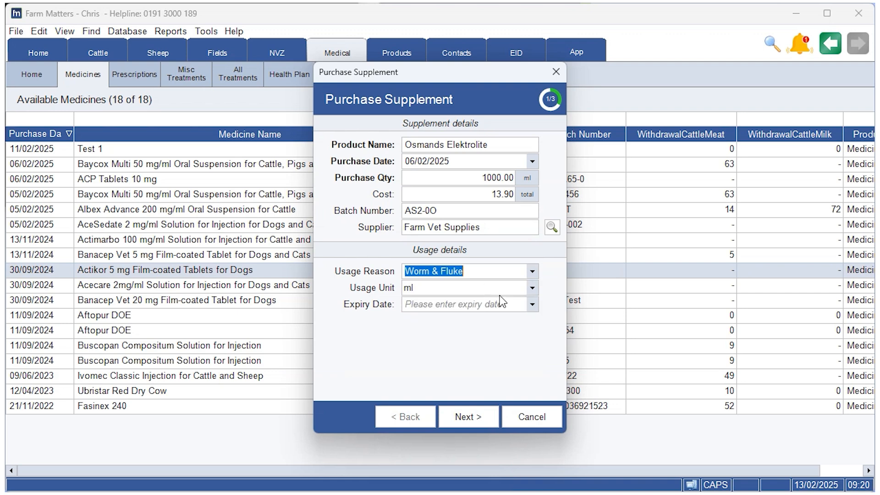
pyautogui.click(532, 287)
pyautogui.click(479, 303)
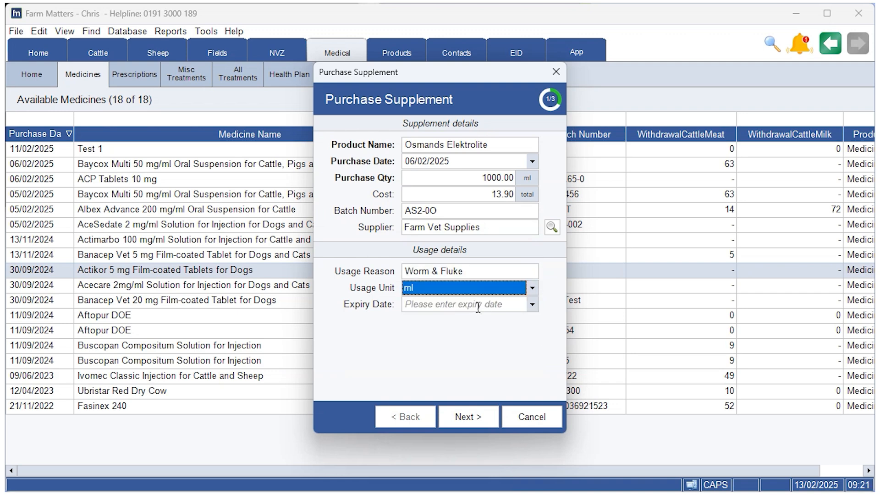
# Set the supplement's expiry date to 05/09/2025.
pyautogui.click(532, 305)
pyautogui.click(532, 321)
pyautogui.click(532, 321)
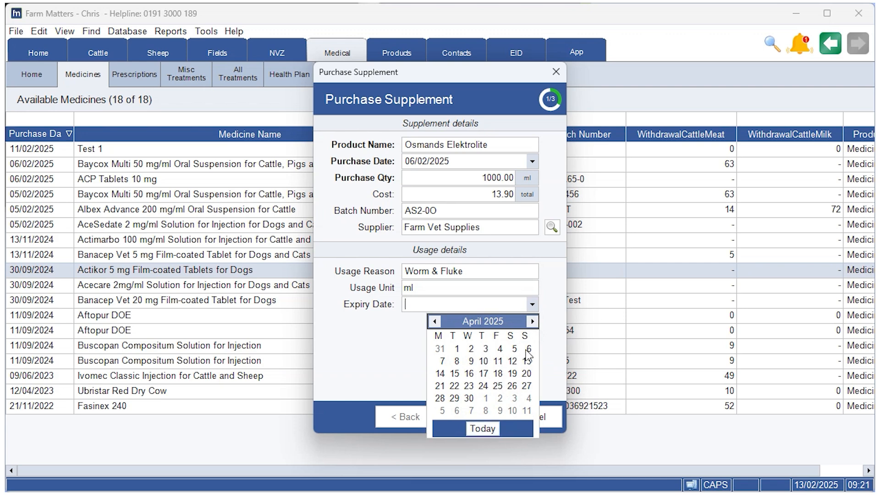
pyautogui.click(531, 321)
pyautogui.click(532, 321)
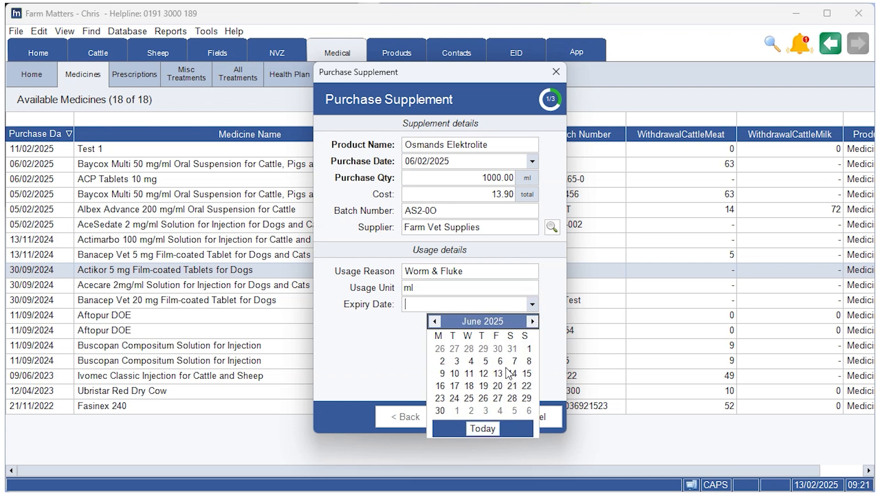
pyautogui.click(532, 321)
pyautogui.click(532, 321)
pyautogui.click(532, 321)
pyautogui.click(498, 374)
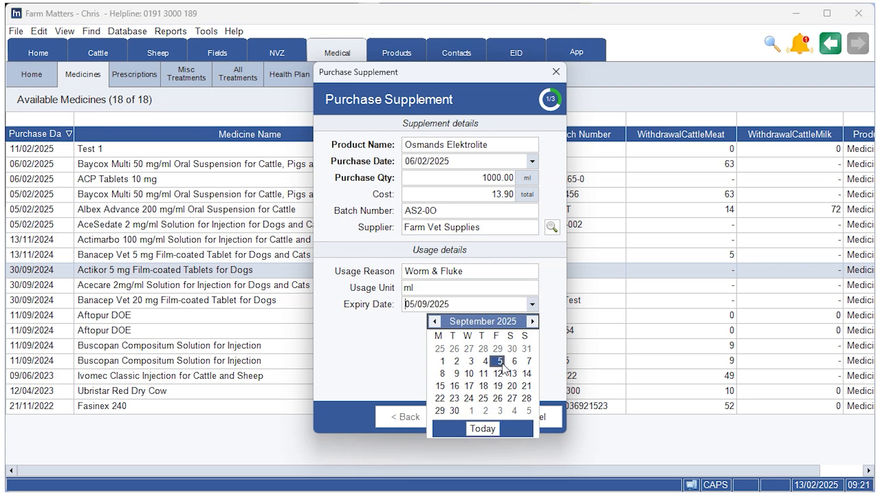
# Complete the supplement purchase and select the Osmands Elektrolite entry among the available medicines.
pyautogui.click(474, 417)
pyautogui.click(473, 418)
pyautogui.click(466, 418)
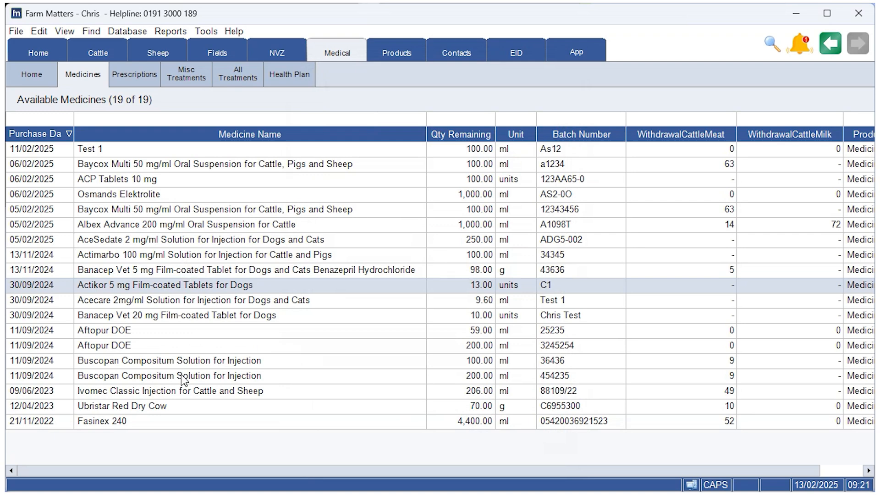
pyautogui.click(159, 198)
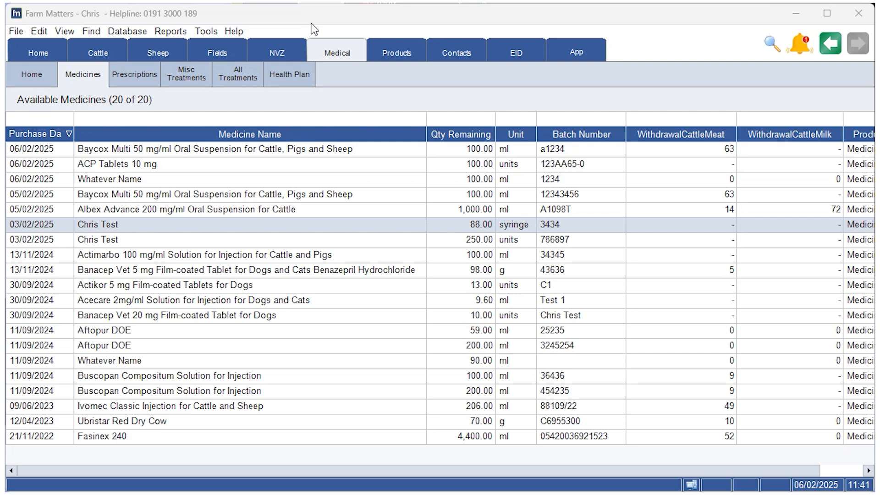
# Start a disposal record for the Chris Test medicine measured in syringes and choose the contact who disposed of it.
pyautogui.rightClick(143, 229)
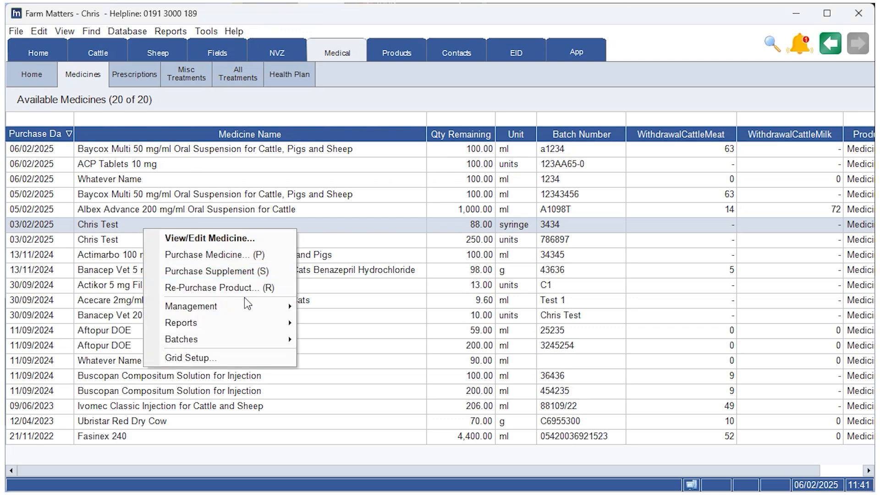
pyautogui.moveTo(248, 305)
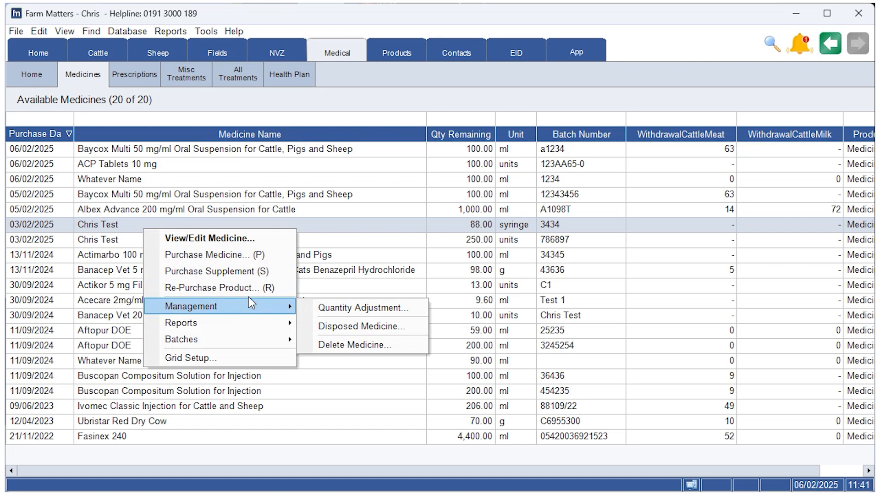
pyautogui.click(401, 333)
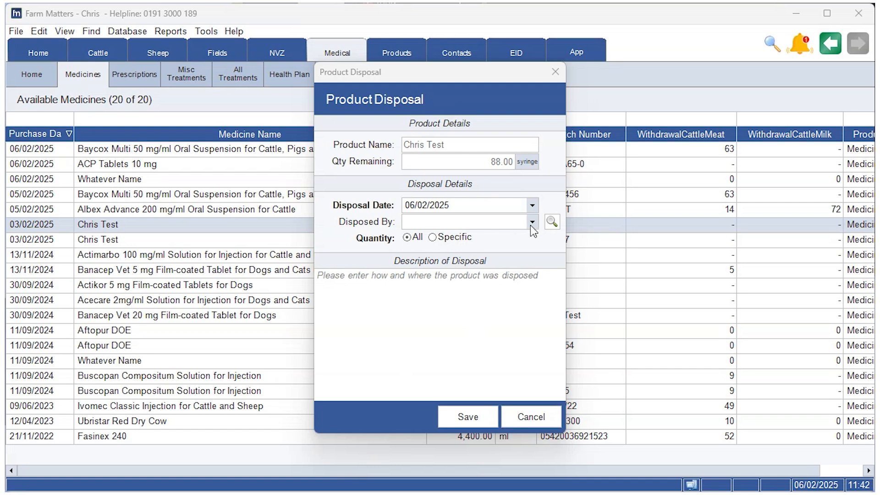
pyautogui.click(531, 222)
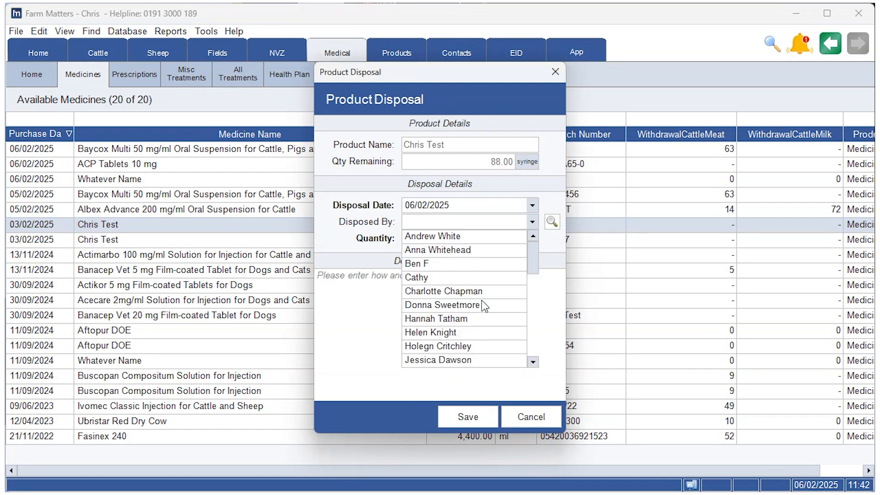
pyautogui.click(467, 291)
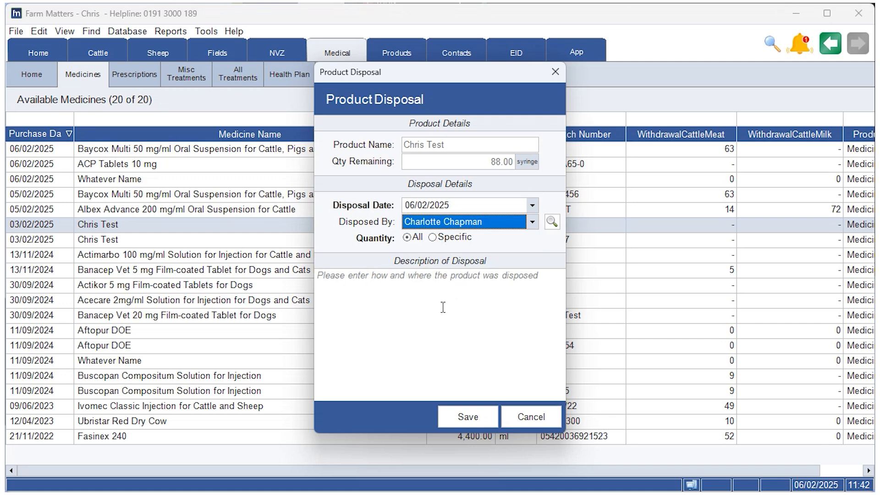
# Describe the disposal as "Vet at the farm" and save the disposal record for the whole remaining quantity.
pyautogui.click(394, 295)
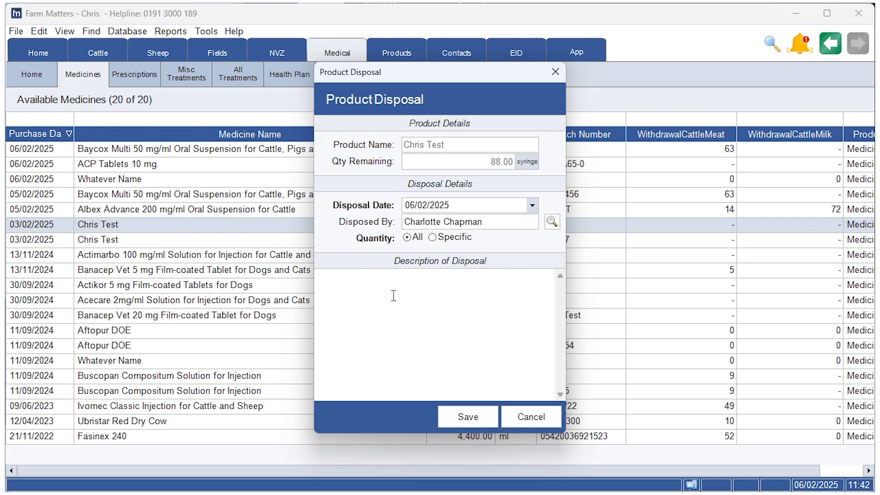
pyautogui.press('capslock')
pyautogui.write('V')
pyautogui.press('capslock')
pyautogui.write('et ')
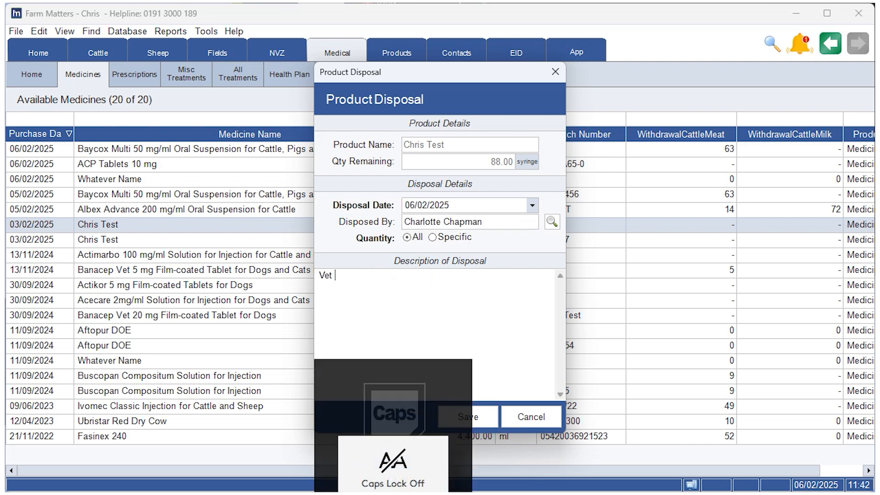
pyautogui.write('at the fram')
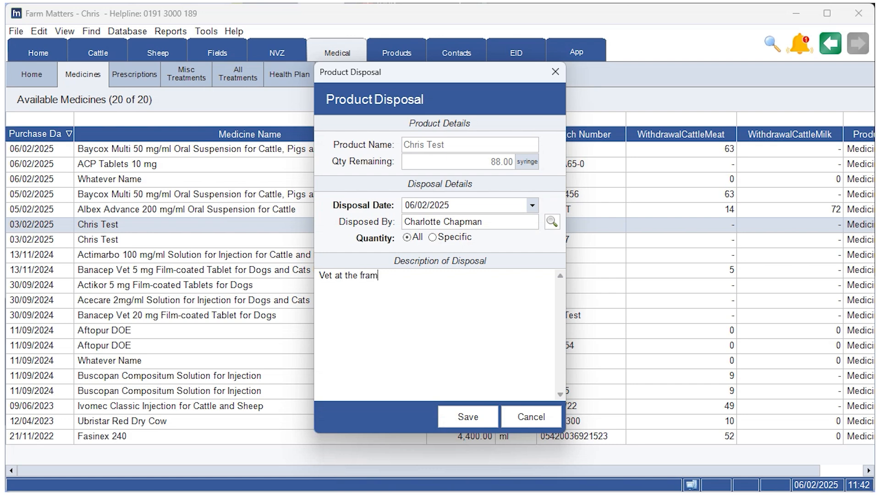
pyautogui.press('BackSpace')
pyautogui.press('BackSpace')
pyautogui.press('BackSpace')
pyautogui.write('arm')
pyautogui.click(477, 422)
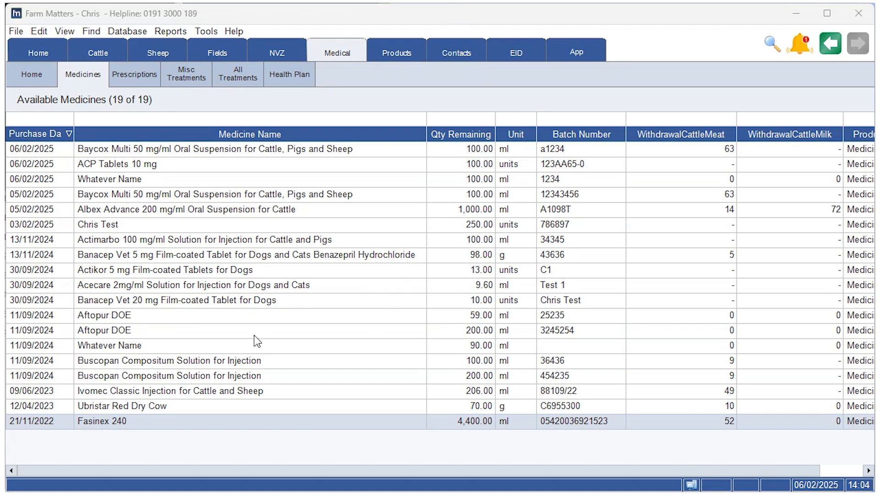
# Produce the Product Audit report for Fasinex 240 and print it.
pyautogui.rightClick(131, 423)
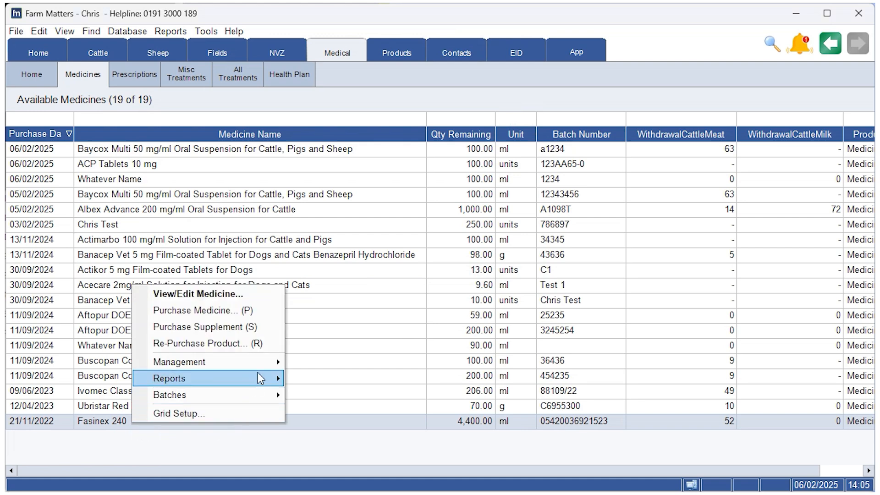
pyautogui.moveTo(256, 376)
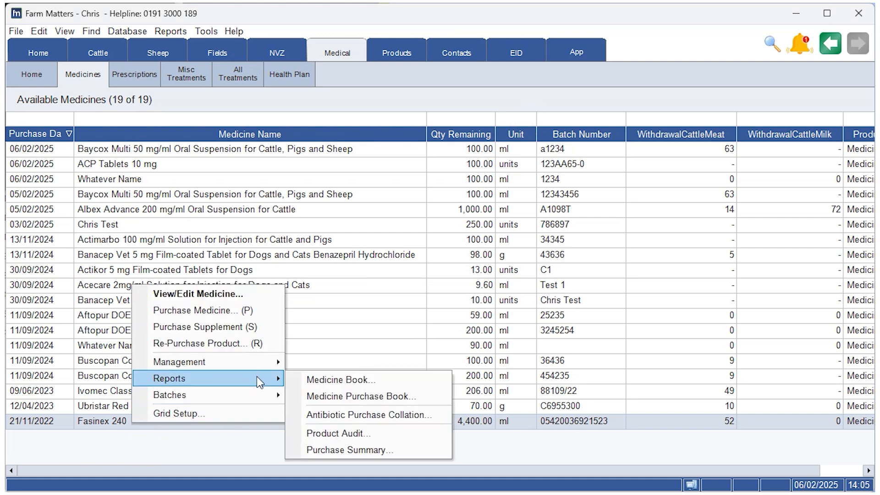
pyautogui.click(378, 435)
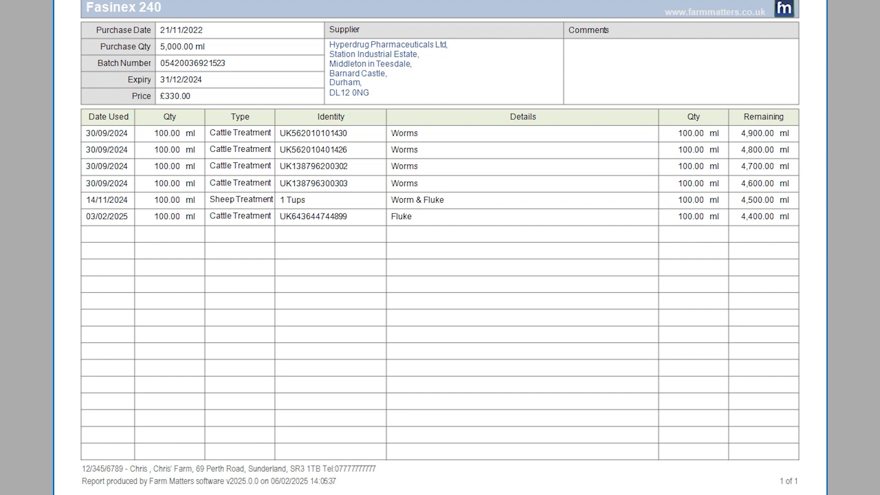
pyautogui.hotkey('ctrl', 'p')
pyautogui.click(500, 266)
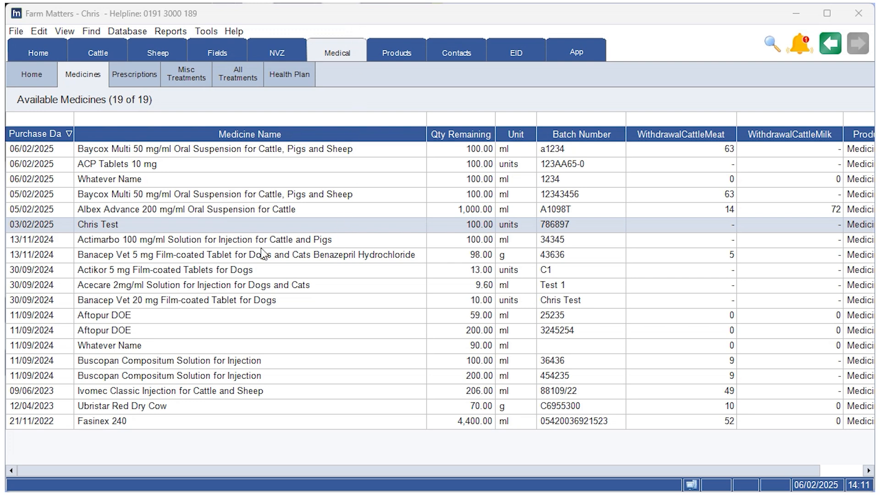
# Set the purchase quantity of the Chris Test medicine with batch number 786897 to 250 units and save the record.
pyautogui.rightClick(118, 226)
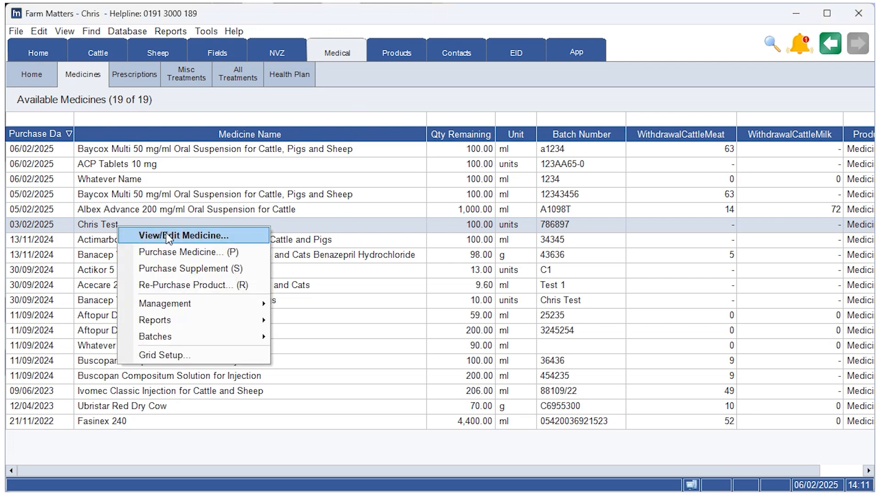
pyautogui.click(179, 235)
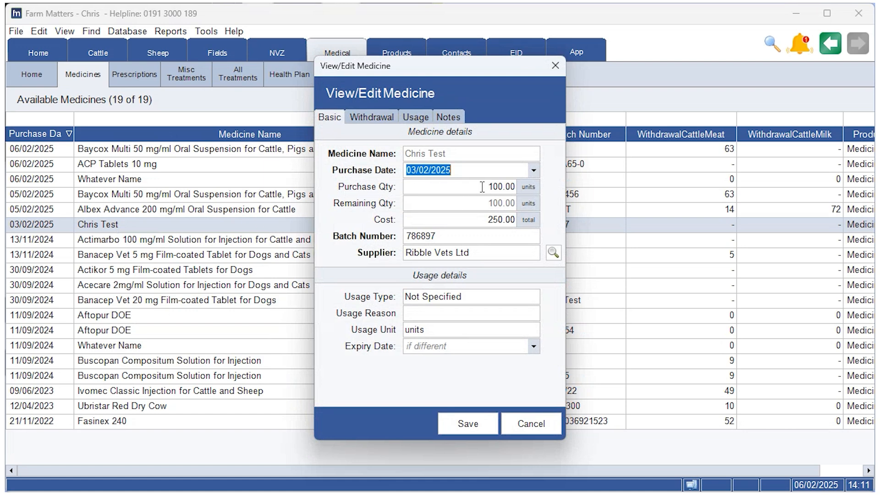
pyautogui.click(482, 187)
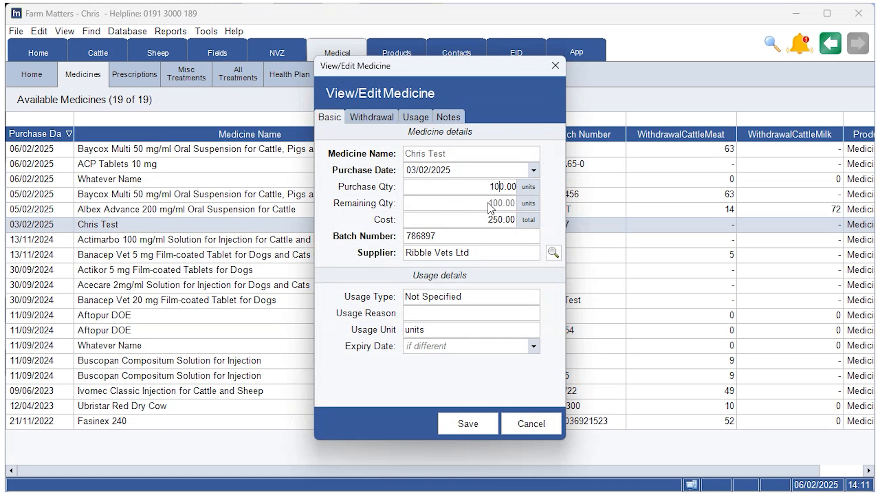
pyautogui.press('BackSpace')
pyautogui.press('BackSpace')
pyautogui.press('BackSpace')
pyautogui.write('250')
pyautogui.click(459, 424)
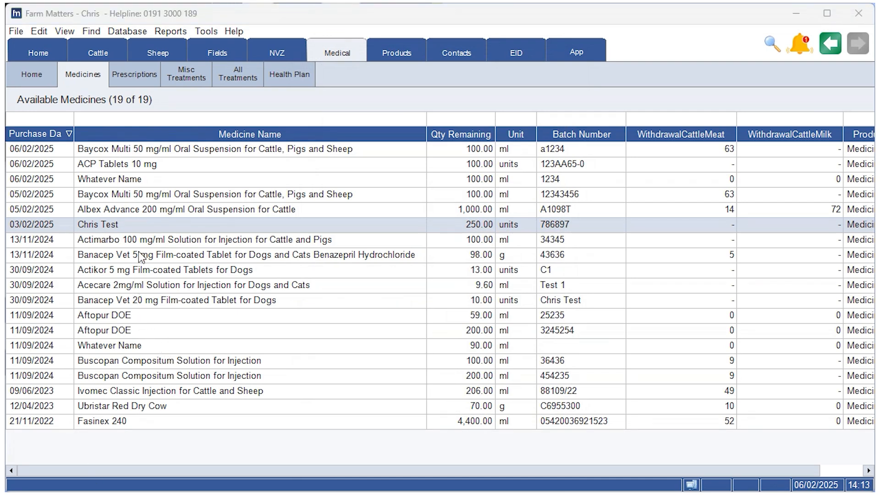
# Permanently delete the Chris Test medicine with batch number 786897 from the available medicines.
pyautogui.rightClick(117, 226)
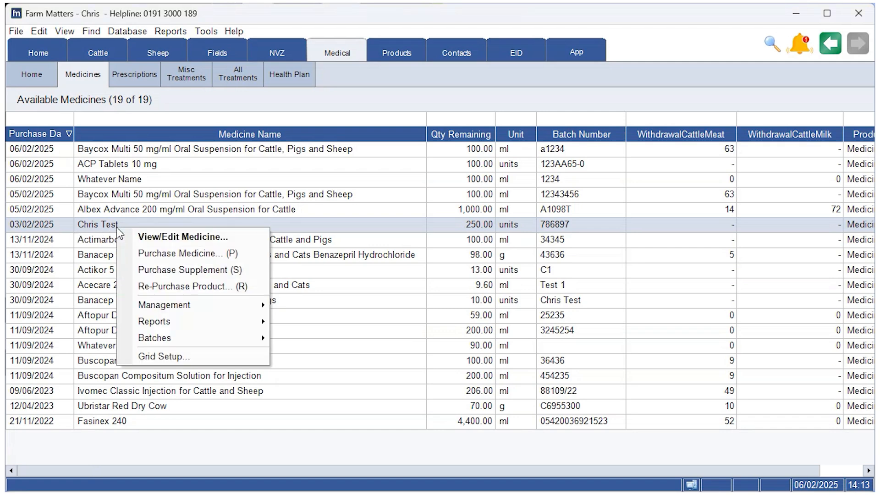
pyautogui.moveTo(224, 305)
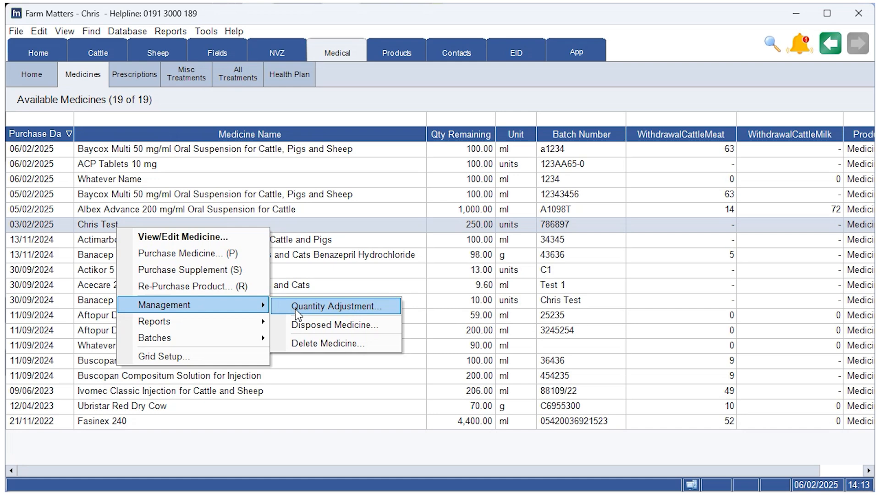
pyautogui.click(347, 342)
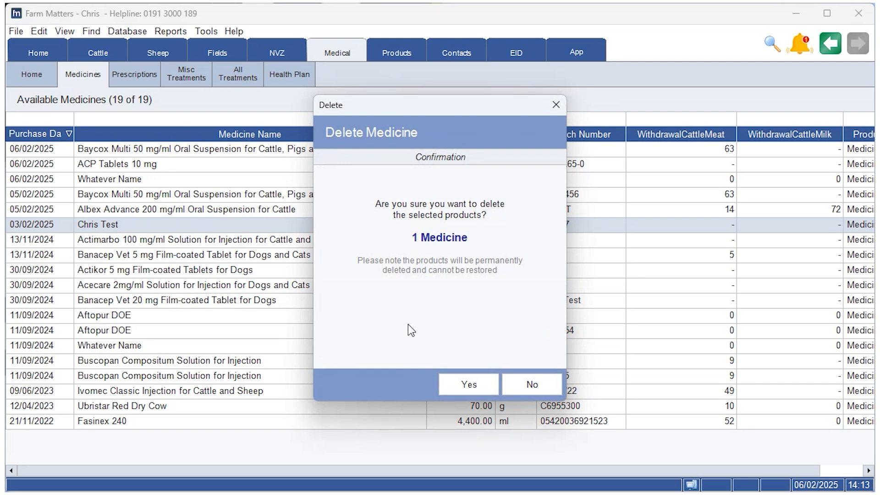
pyautogui.click(472, 392)
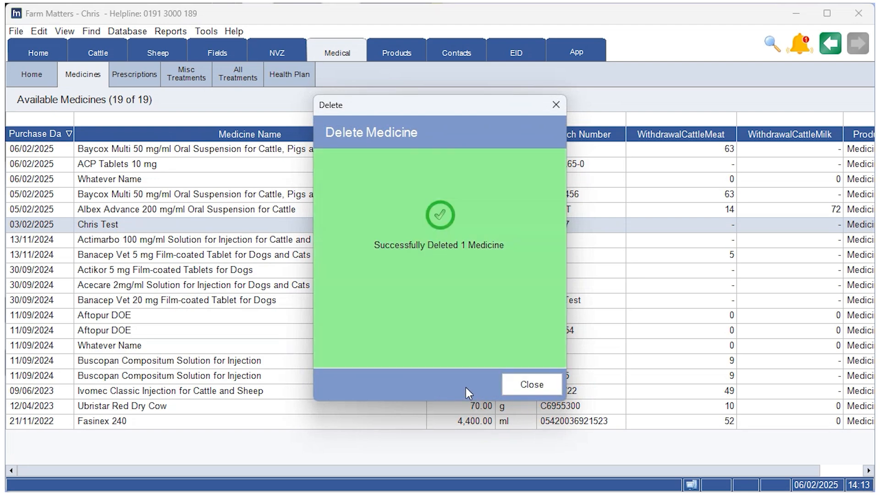
pyautogui.click(526, 384)
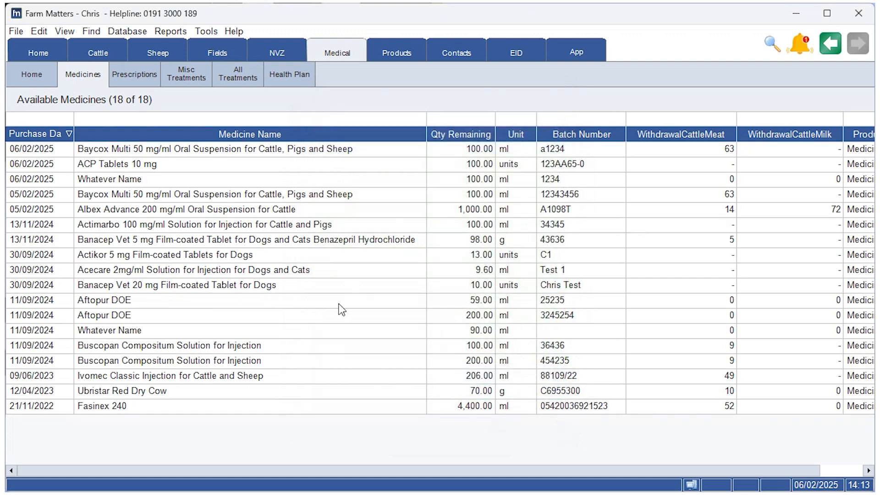